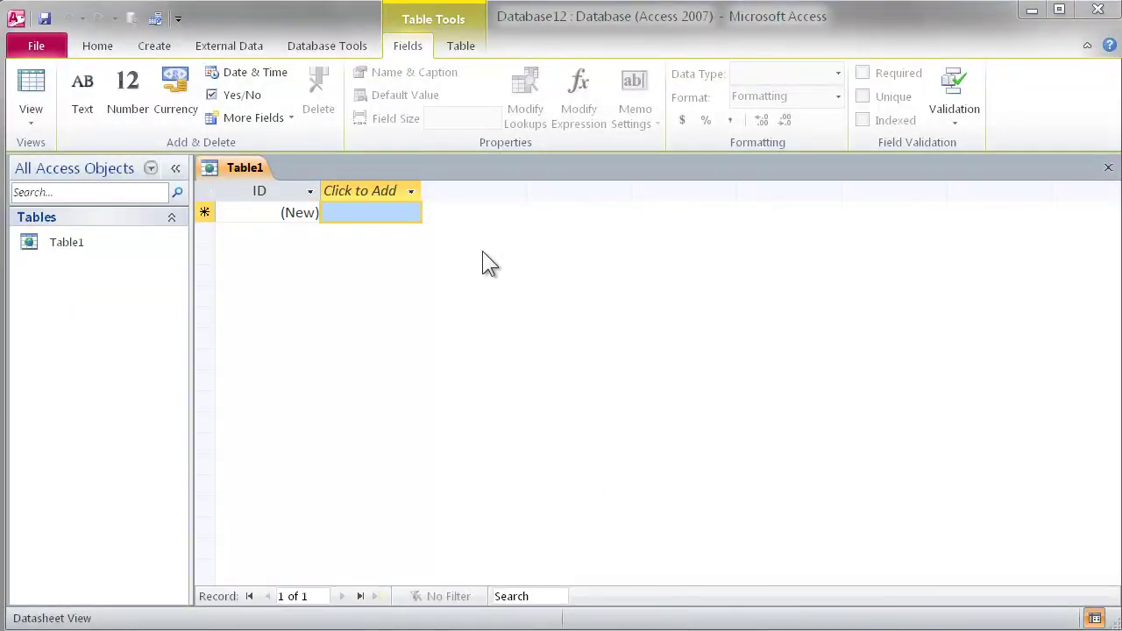
Step: Add three Number fields to Table1 named number1, number2 and number3
left_click(412, 191)
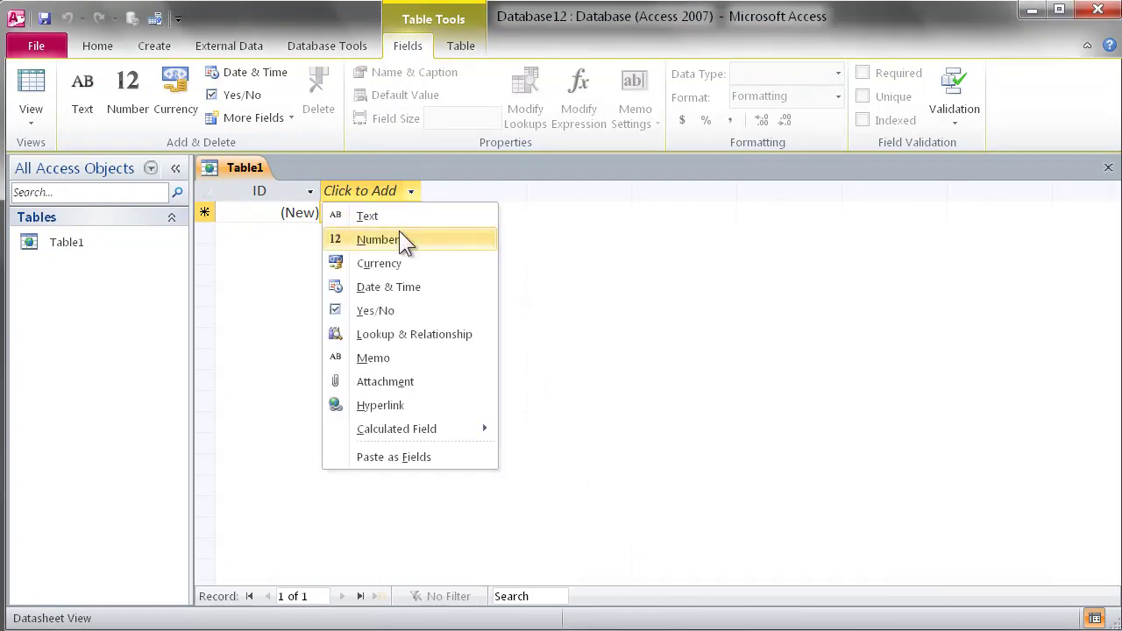
left_click(399, 231)
type("numb")
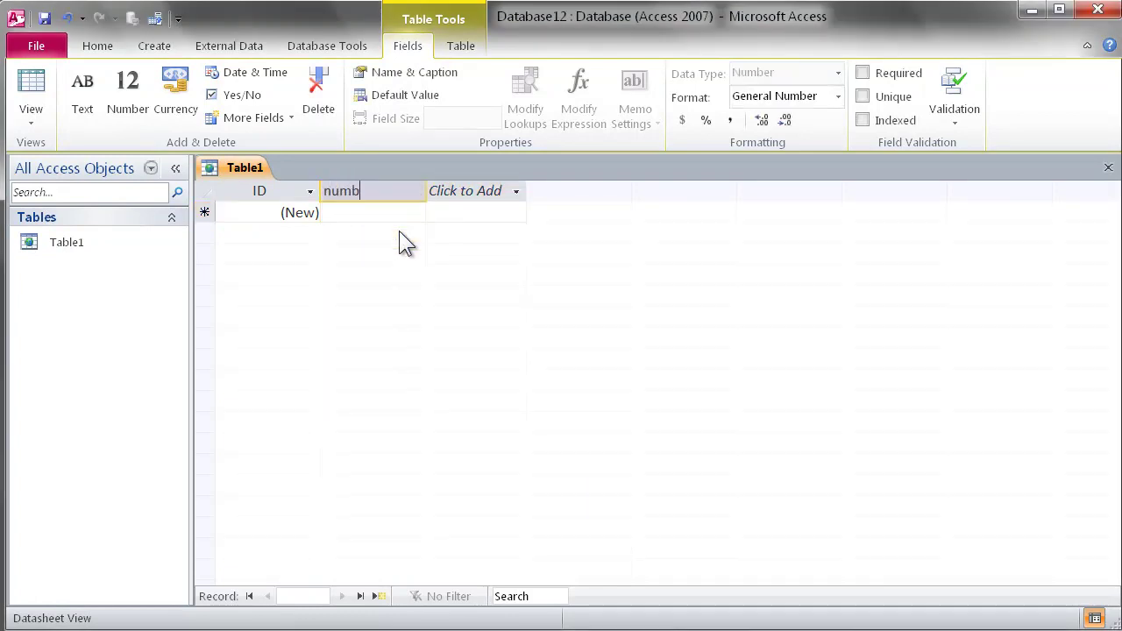
type("er1")
key("Tab")
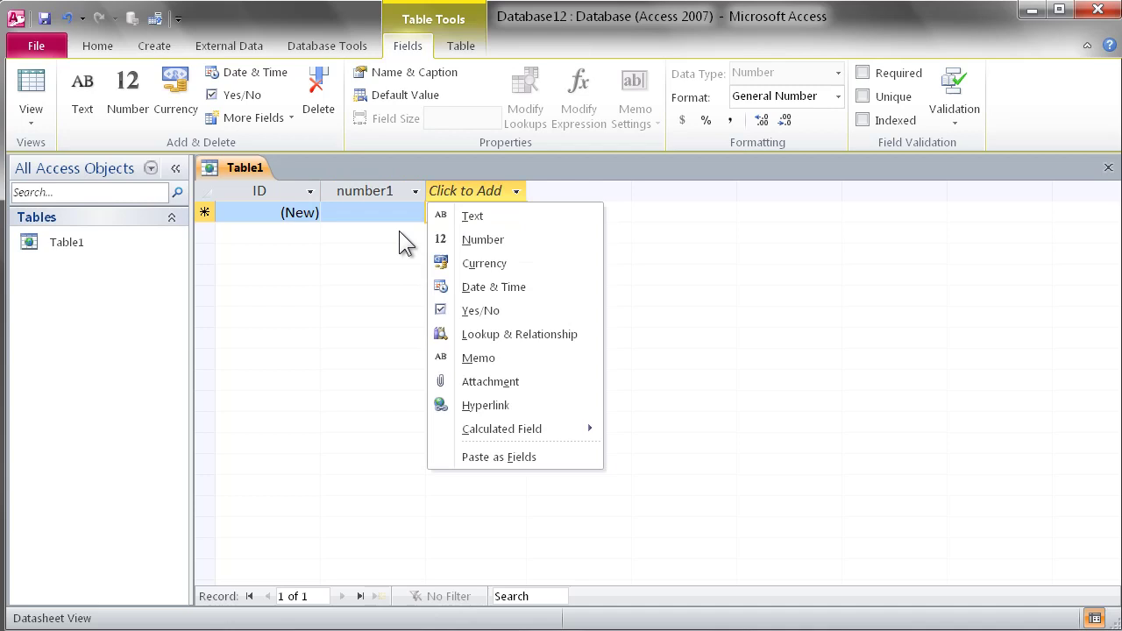
left_click(483, 238)
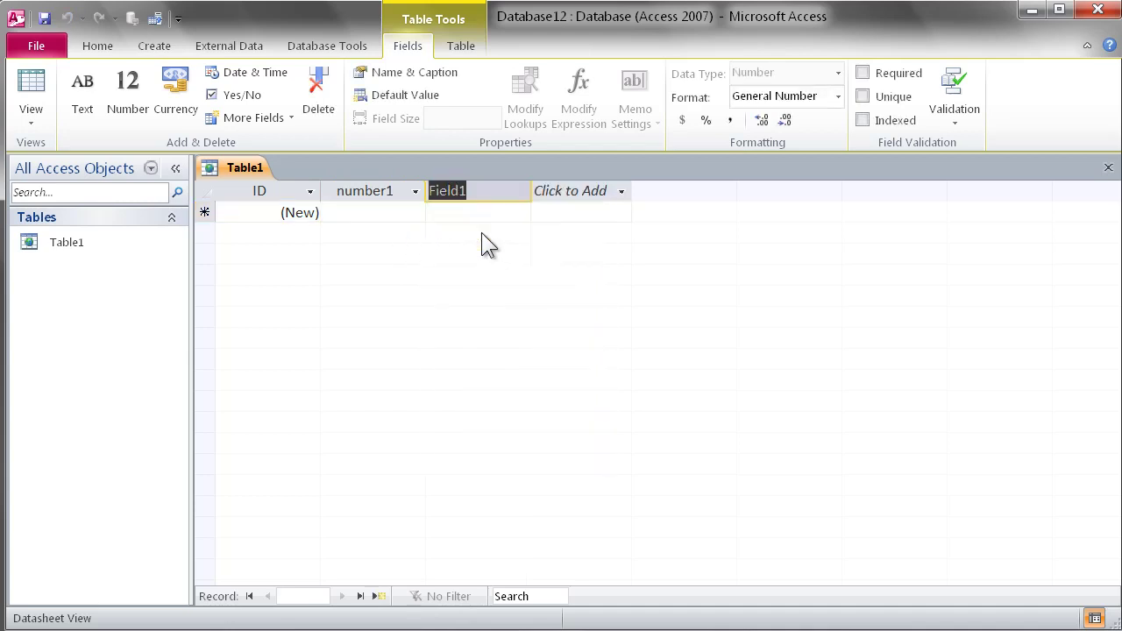
type("number2")
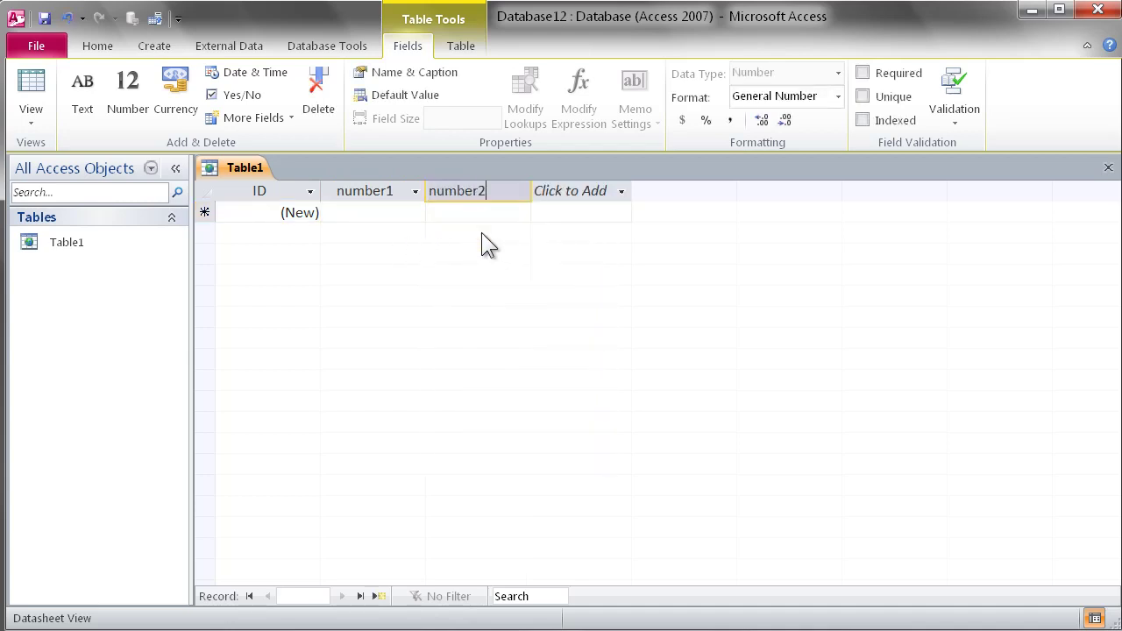
key("Tab")
left_click(545, 239)
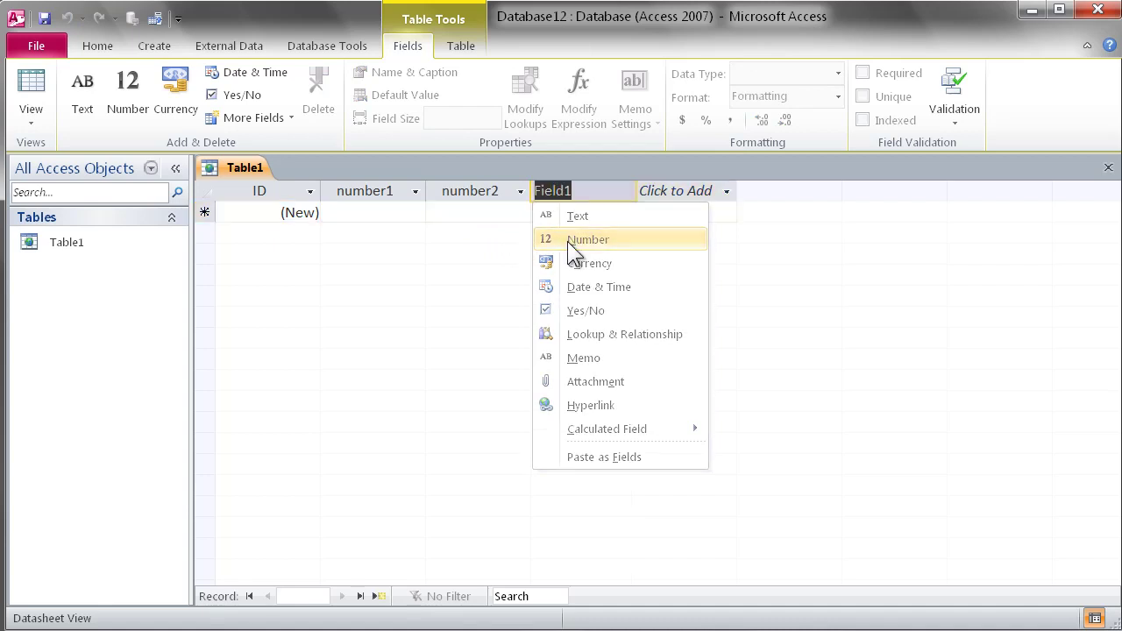
type("number3")
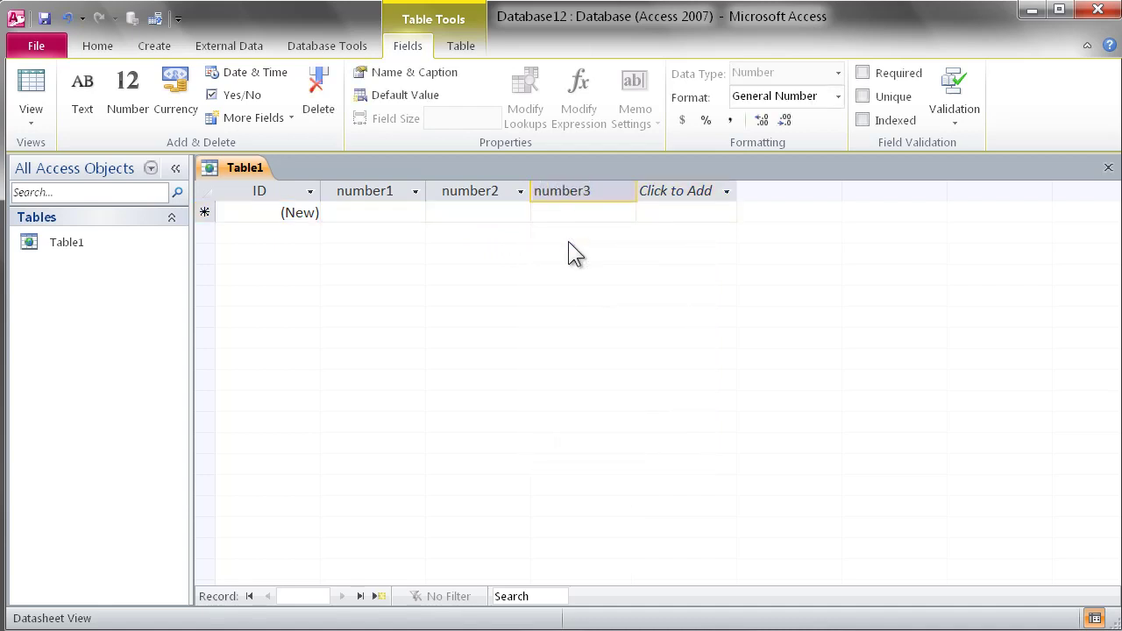
key("Tab")
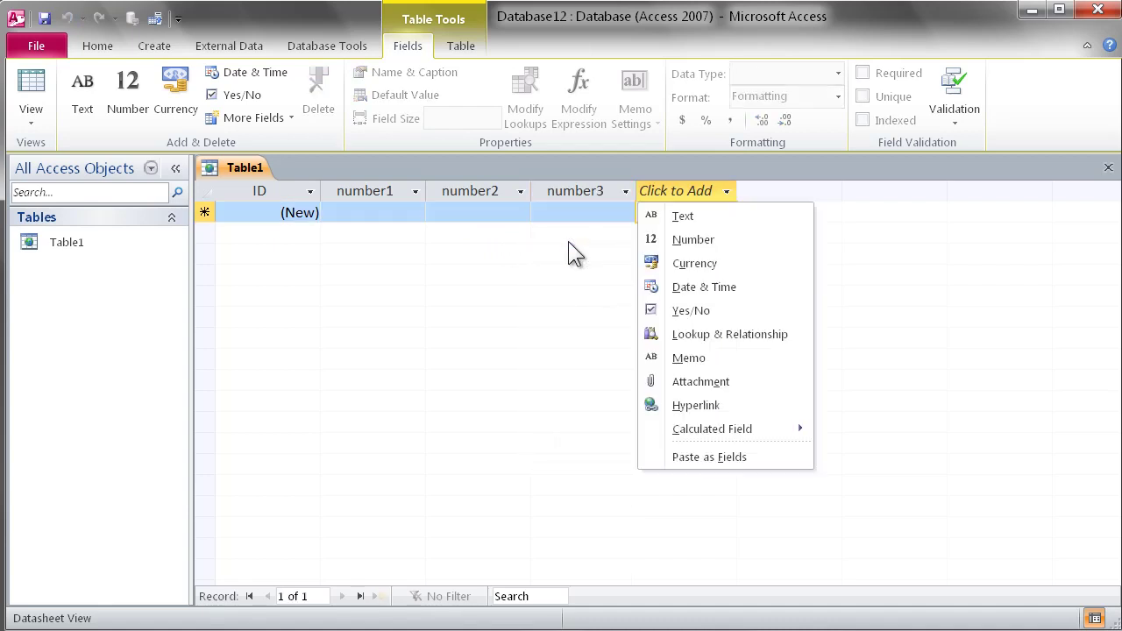
key("Escape")
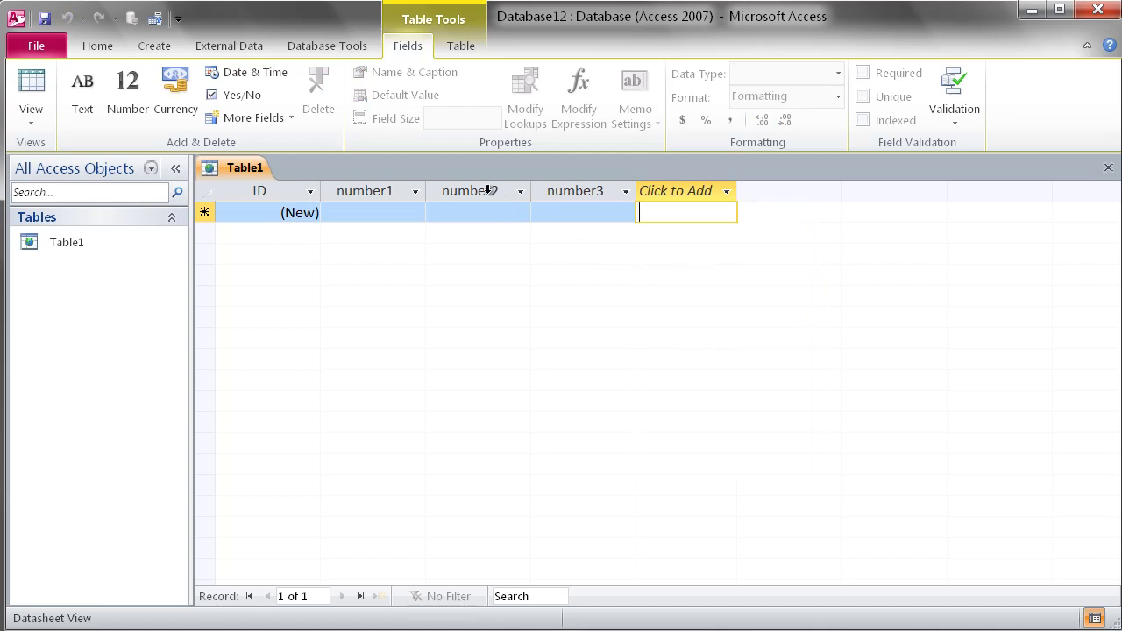
left_click(494, 191)
Step: Give number2 the field validation rule [number2]>10
left_click(957, 117)
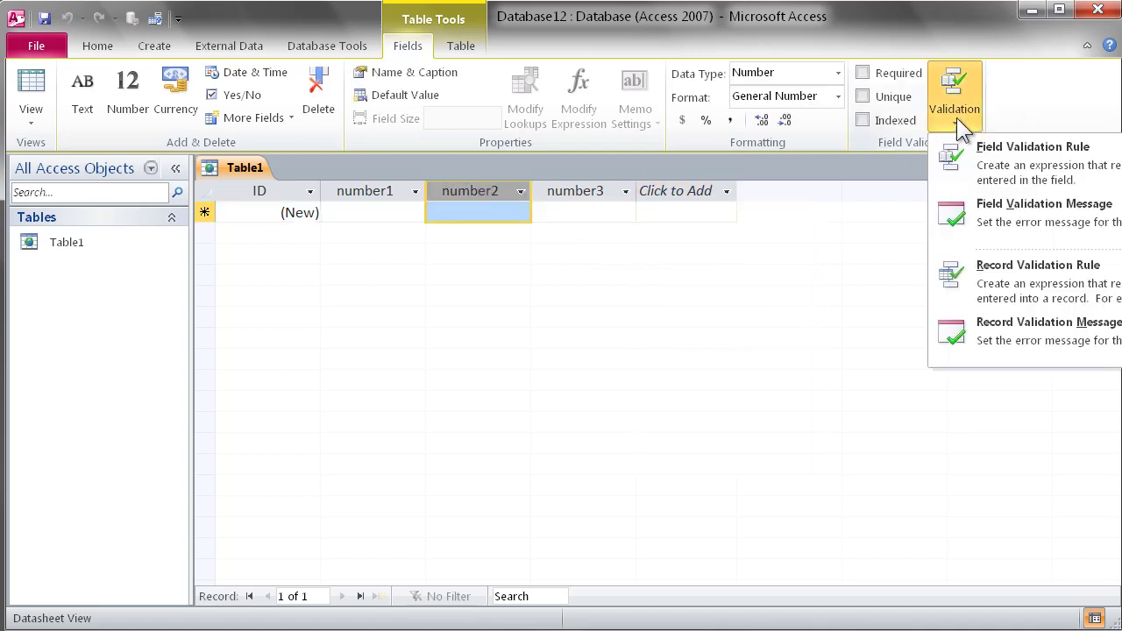
left_click(961, 189)
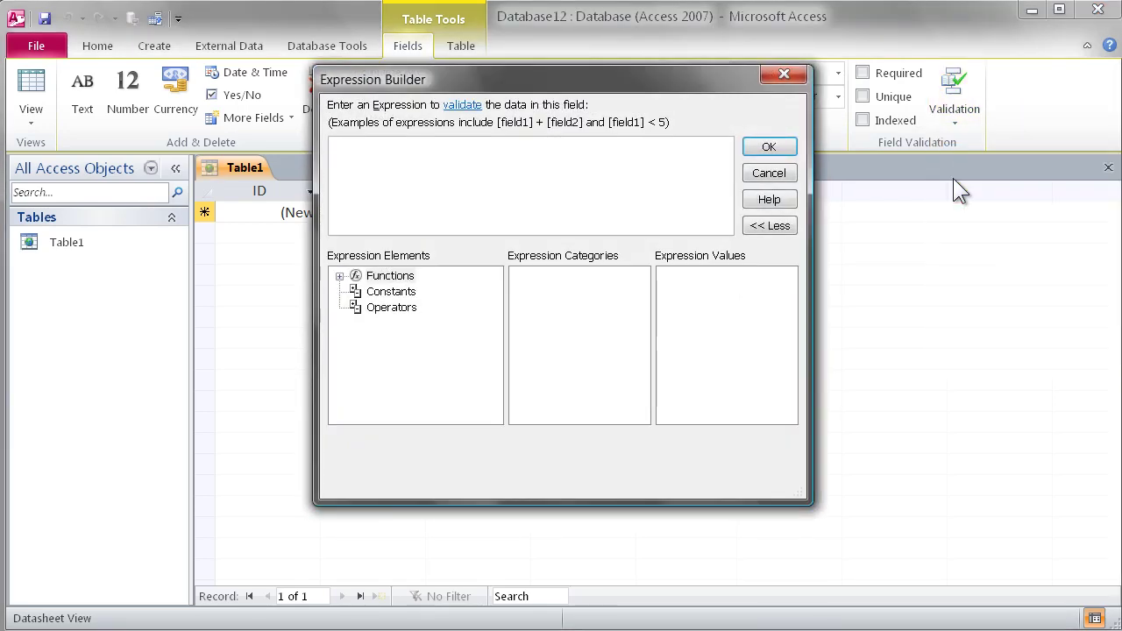
type("[number2]>10")
left_click(768, 147)
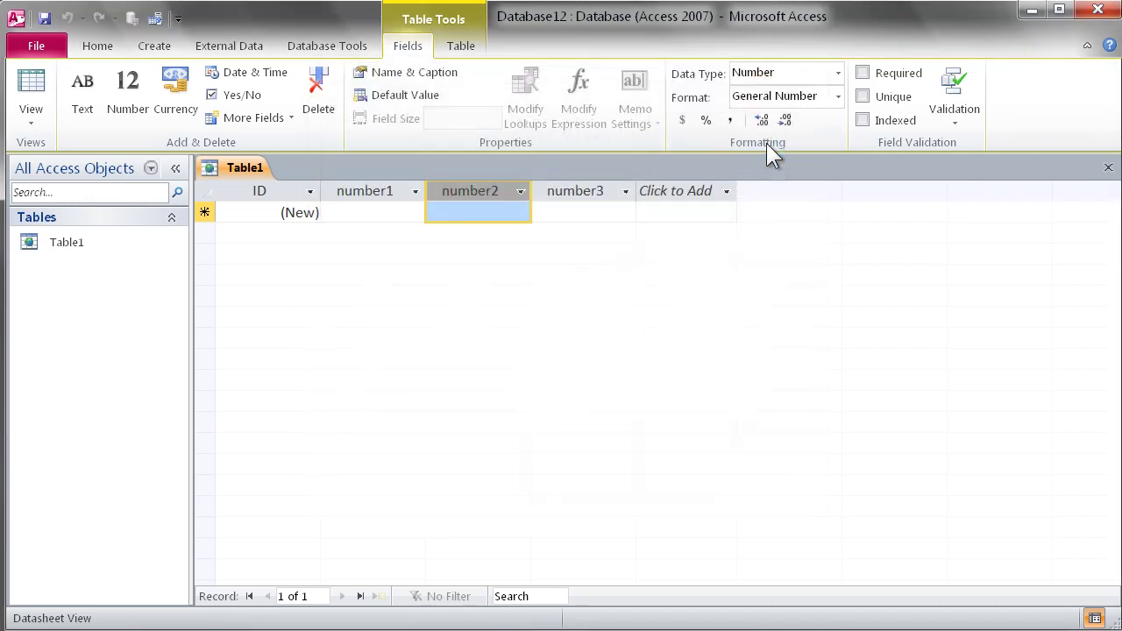
Step: Enter the number2 validation message 'Must Be Greater Than 10'
left_click(951, 122)
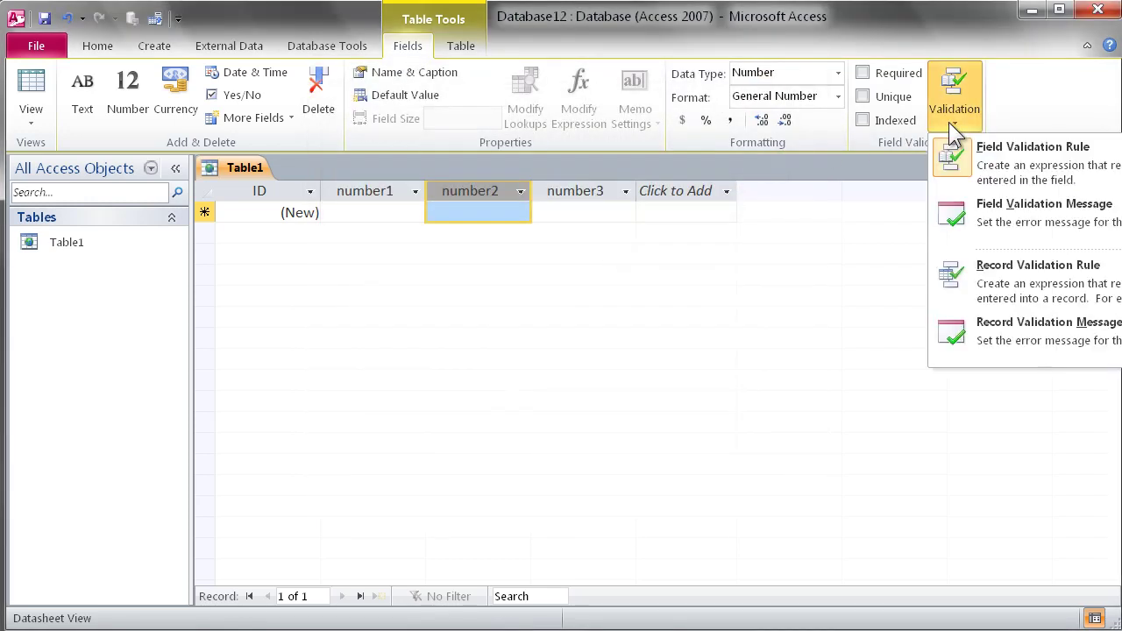
left_click(1058, 219)
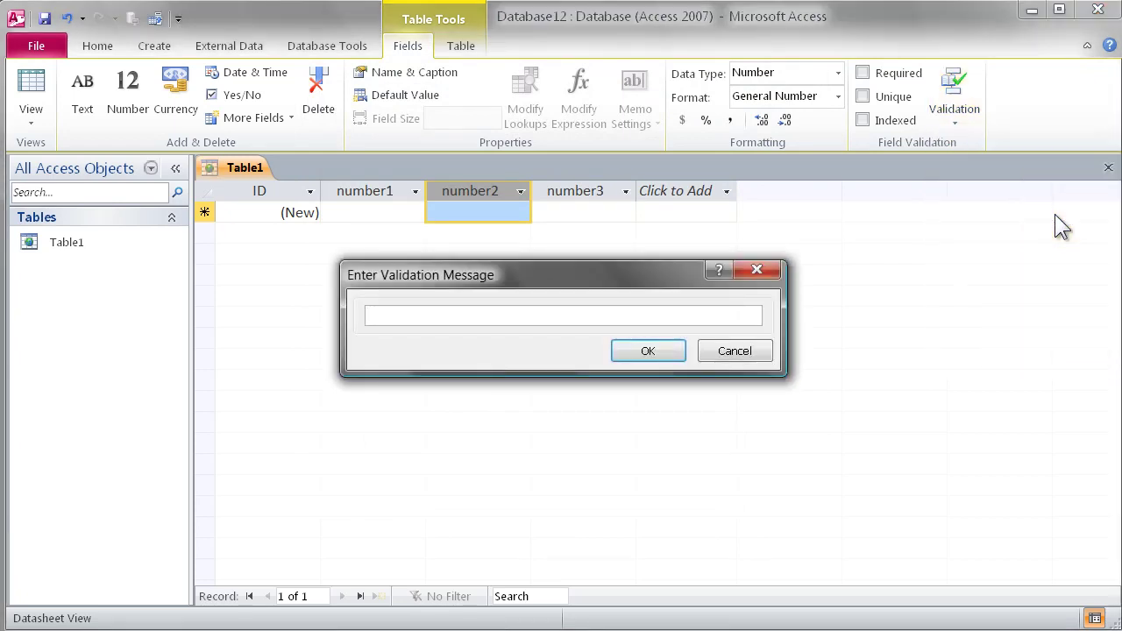
type("Must Be Gr")
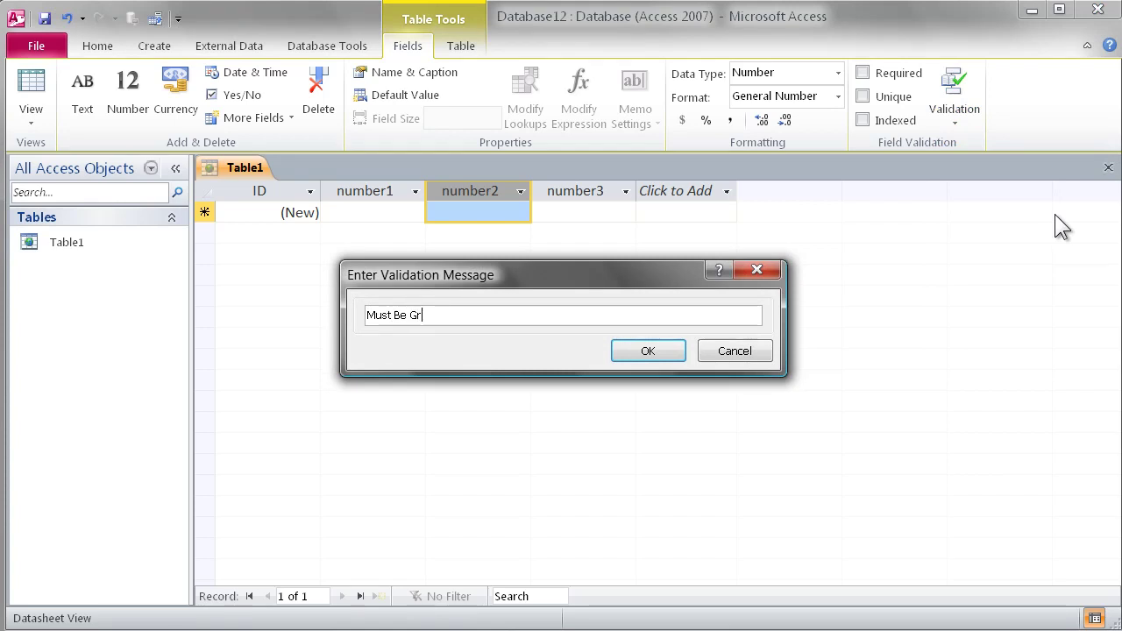
type("eater Than 10")
Step: Confirm the number2 message and set the record rule [number1] + [number2] = [number3]
left_click(652, 355)
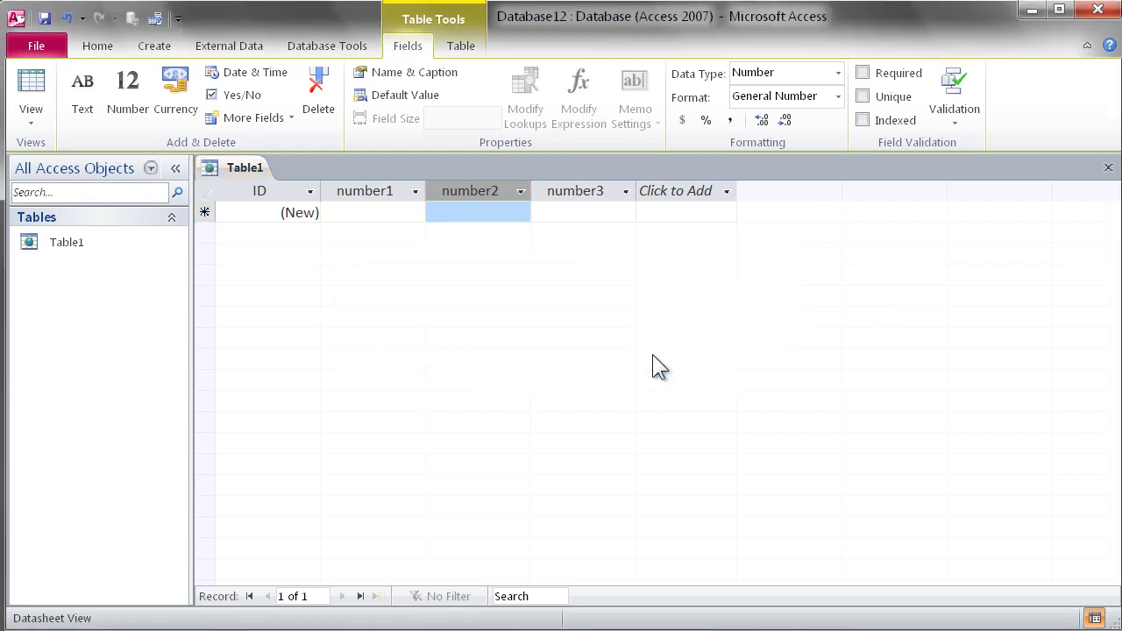
left_click(957, 122)
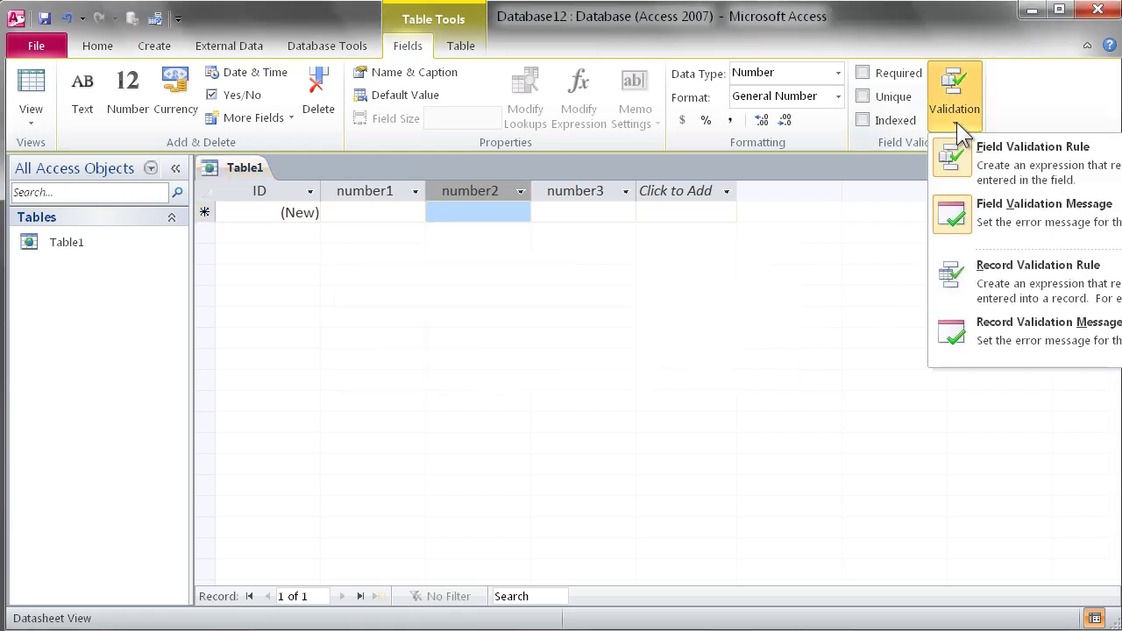
left_click(1000, 280)
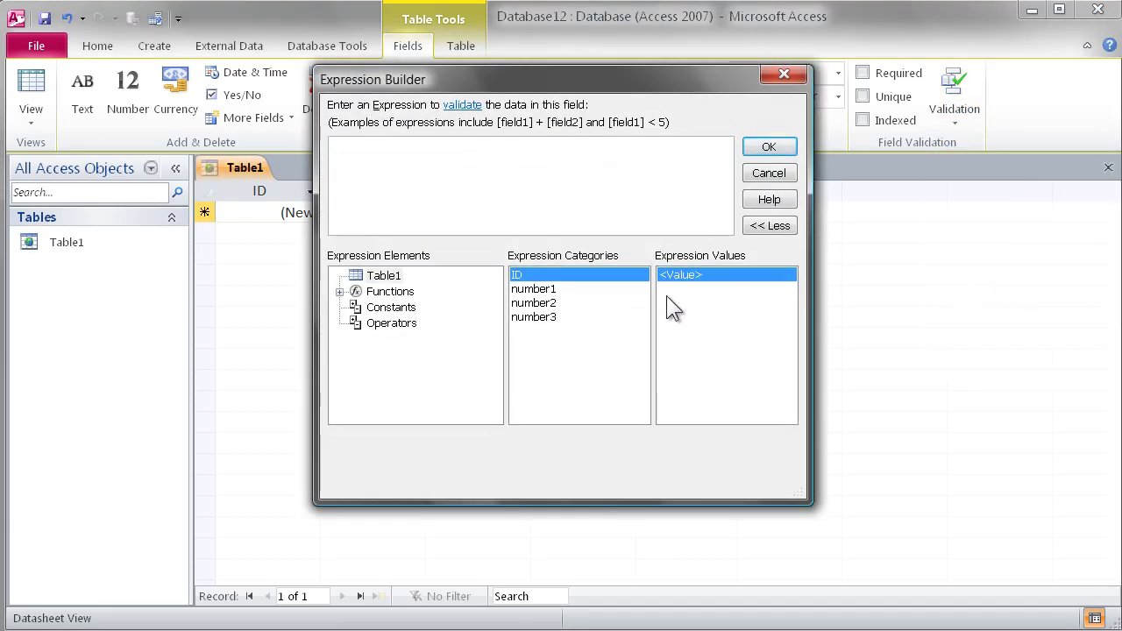
left_click(589, 288)
double_click(585, 290)
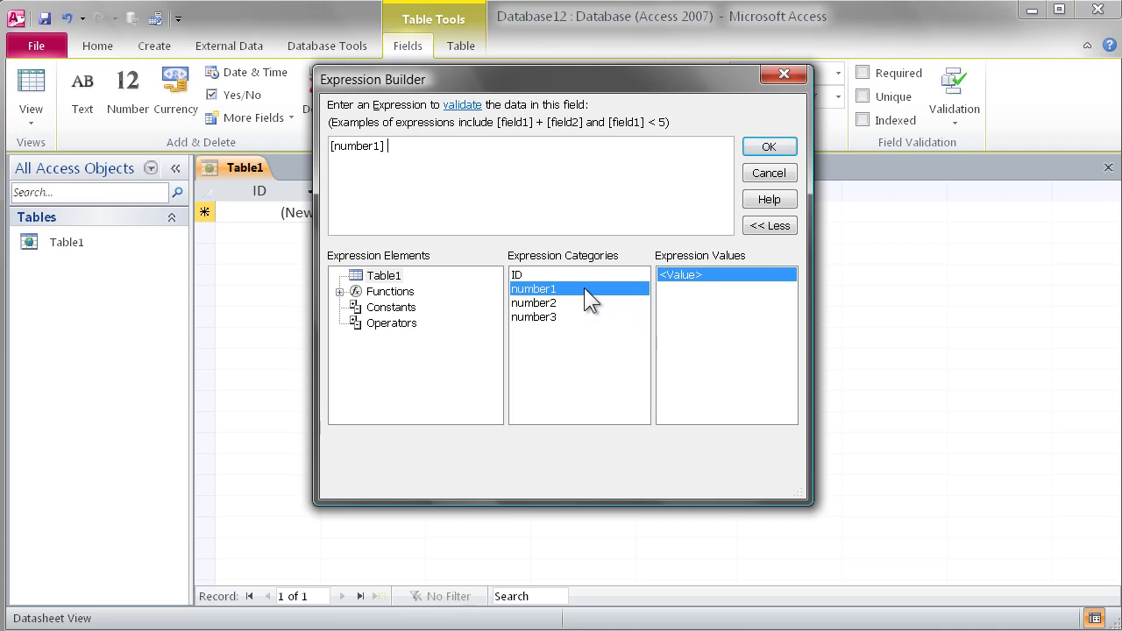
type("+")
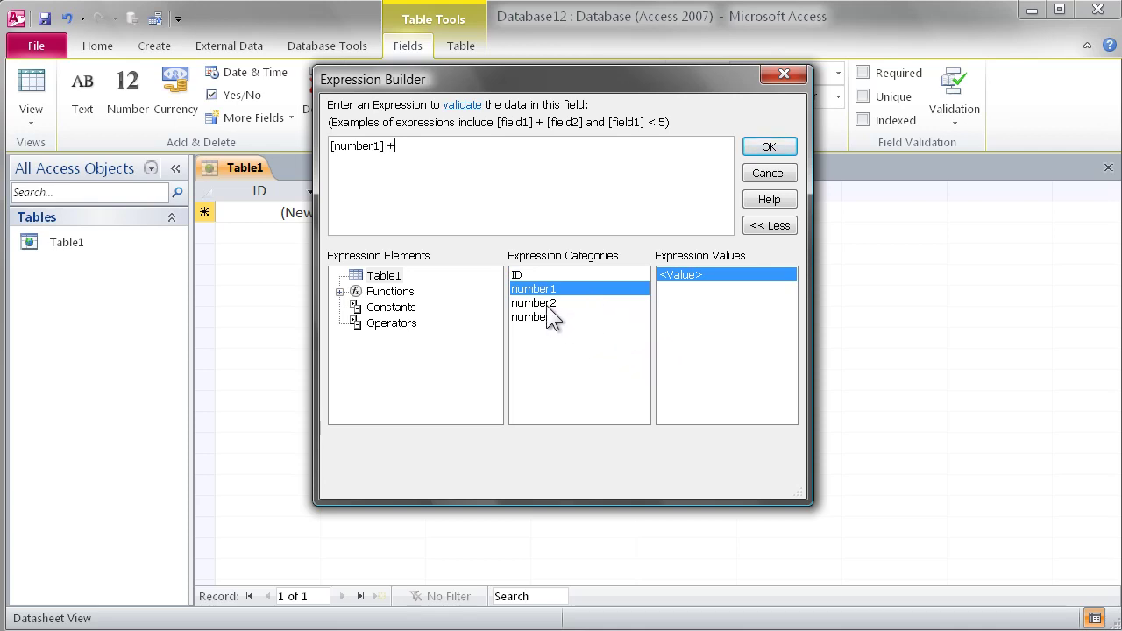
double_click(547, 306)
type("=")
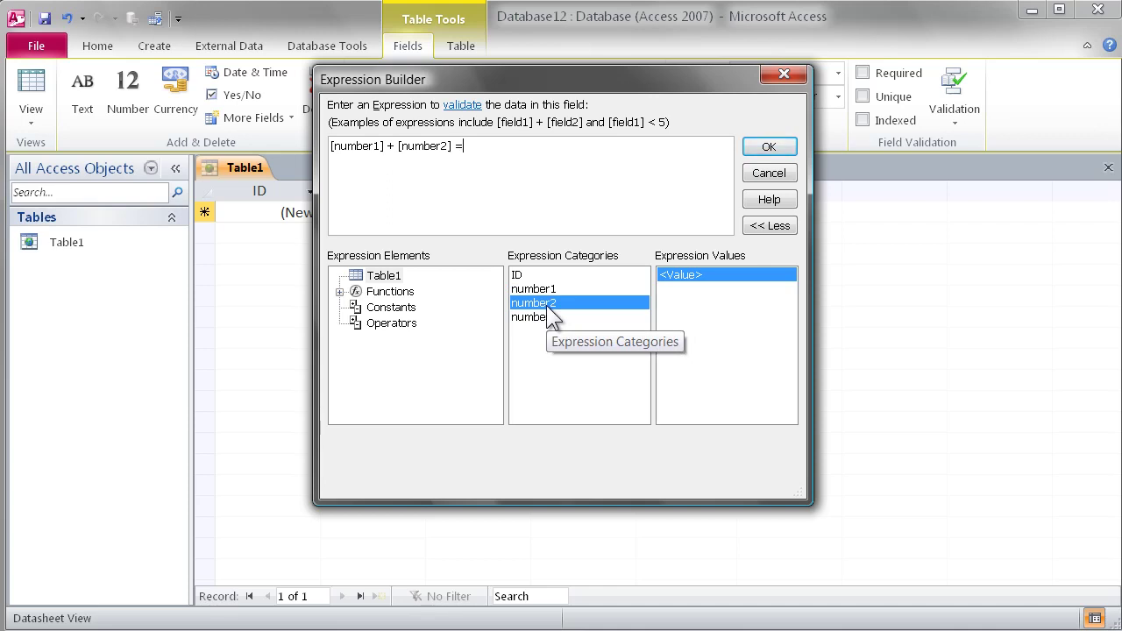
double_click(546, 316)
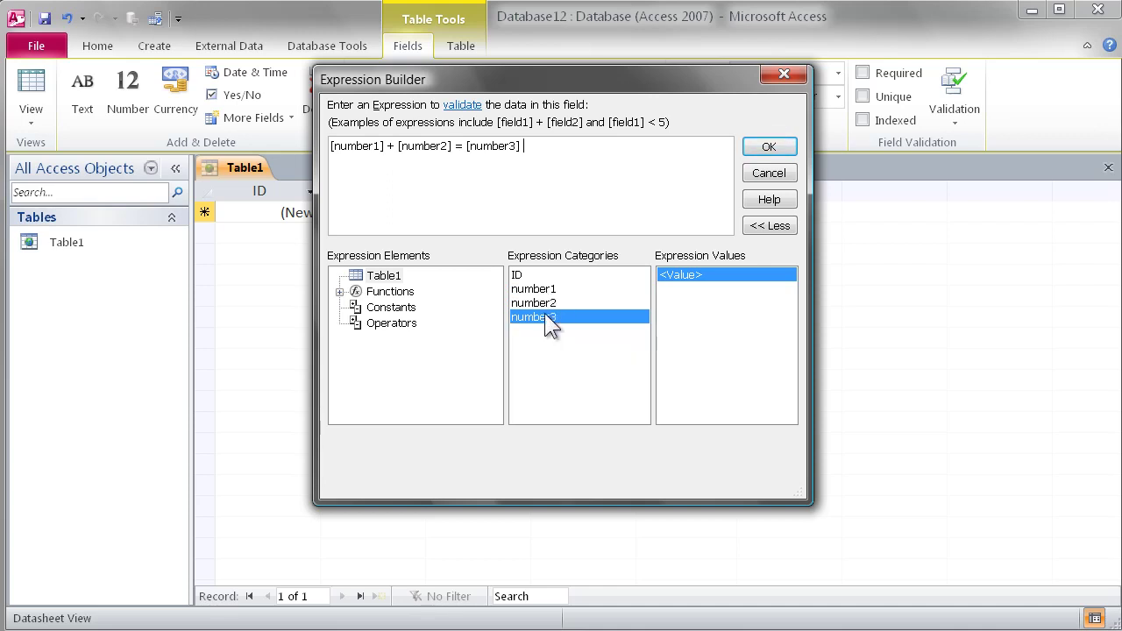
left_click(769, 148)
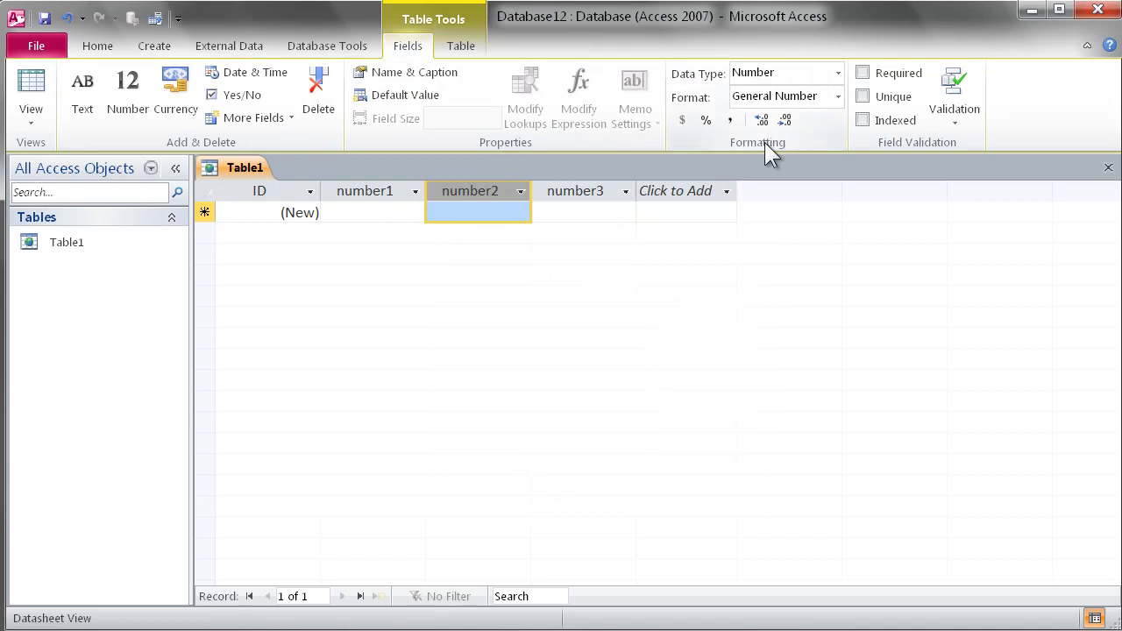
Step: Write the record validation message 'Number 1+2 must equal 3'
left_click(943, 127)
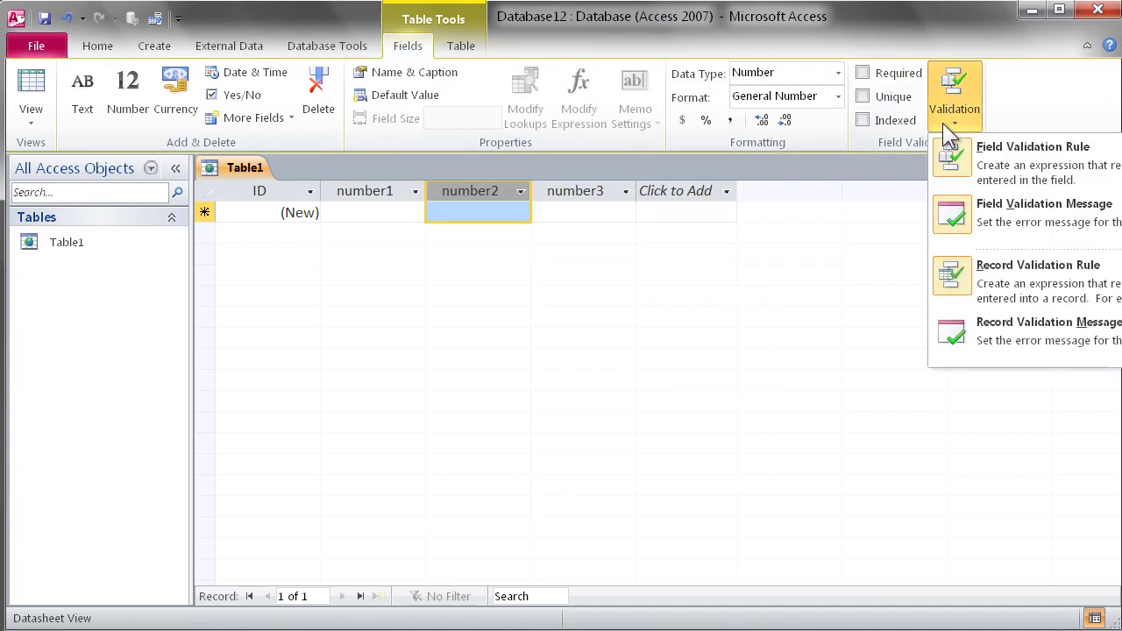
left_click(988, 325)
type("N")
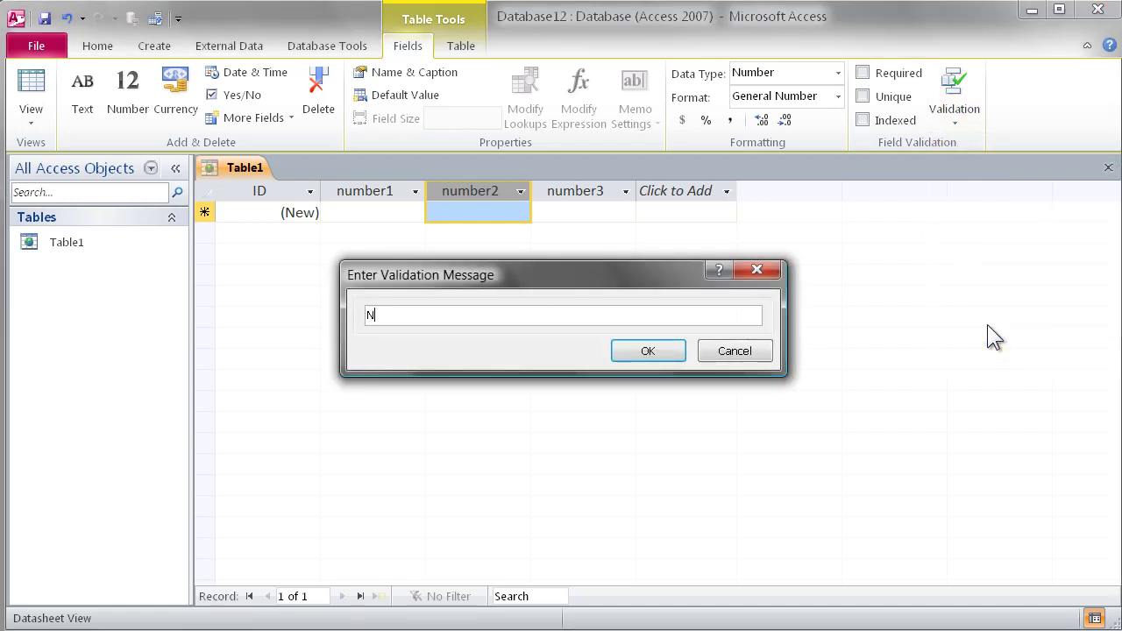
type("umber 1+2")
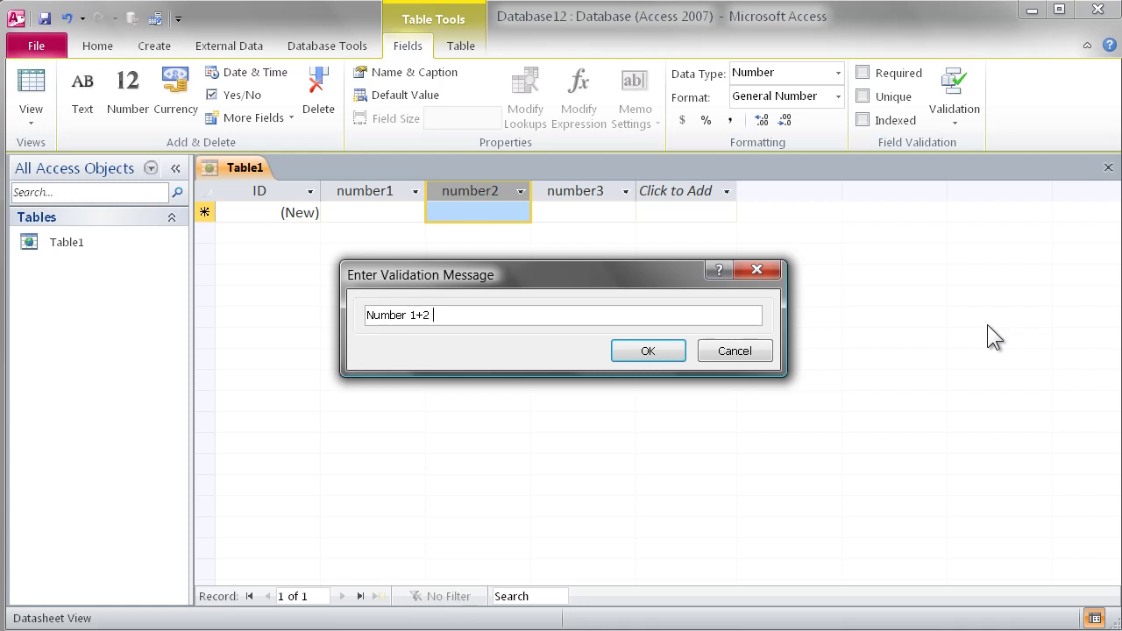
type(" must equal 3")
Step: Confirm the record message, then save and close Table1's design
key("Return")
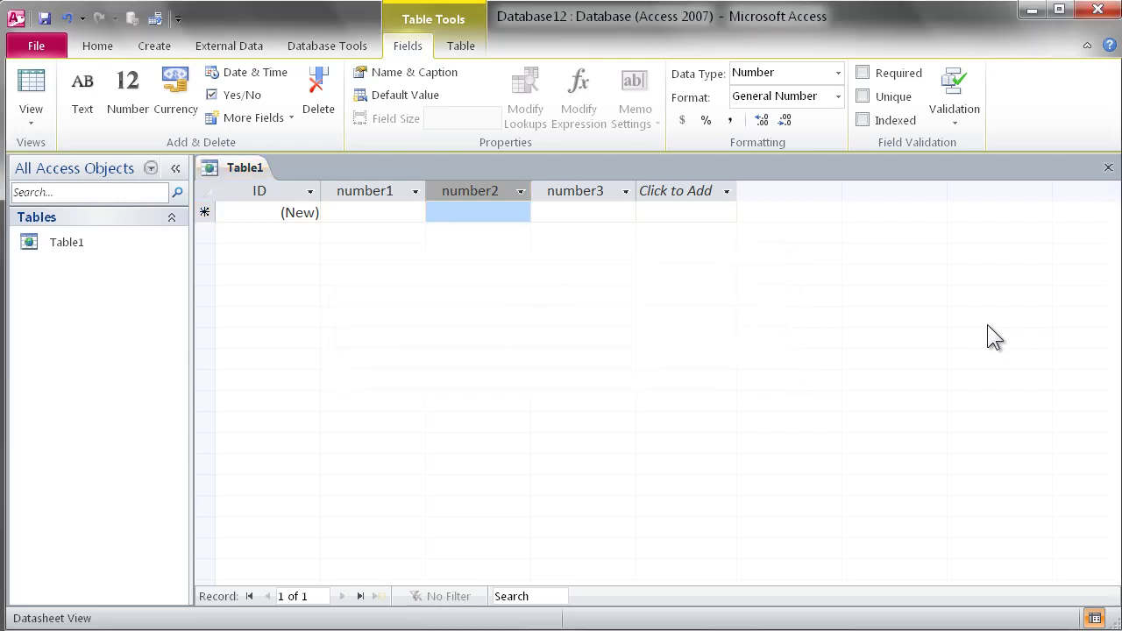
left_click(1109, 167)
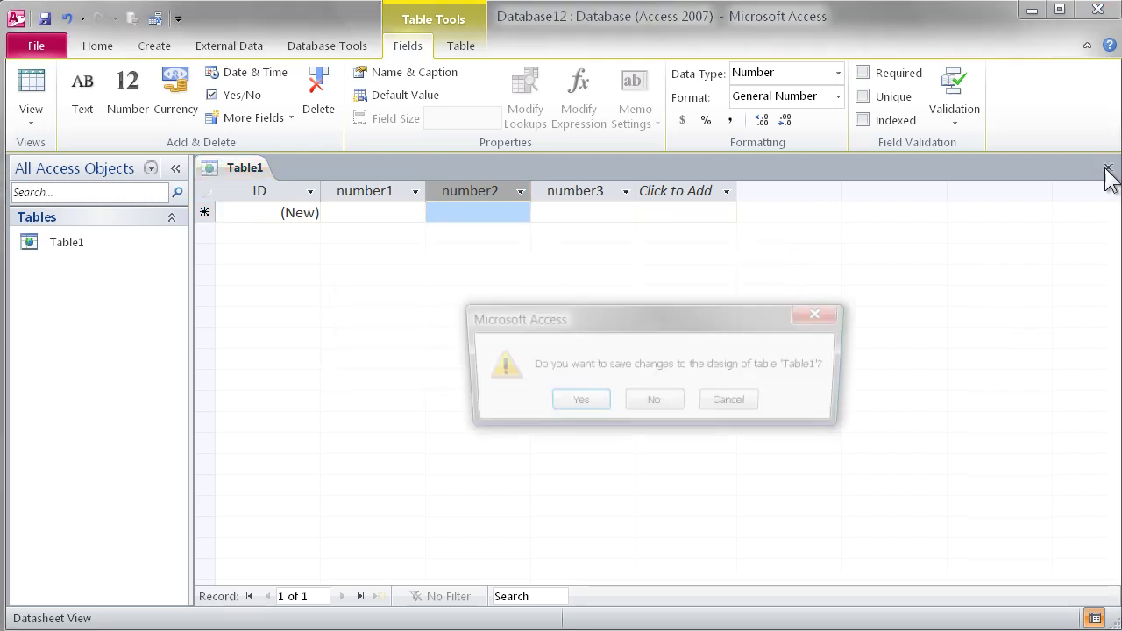
left_click(576, 405)
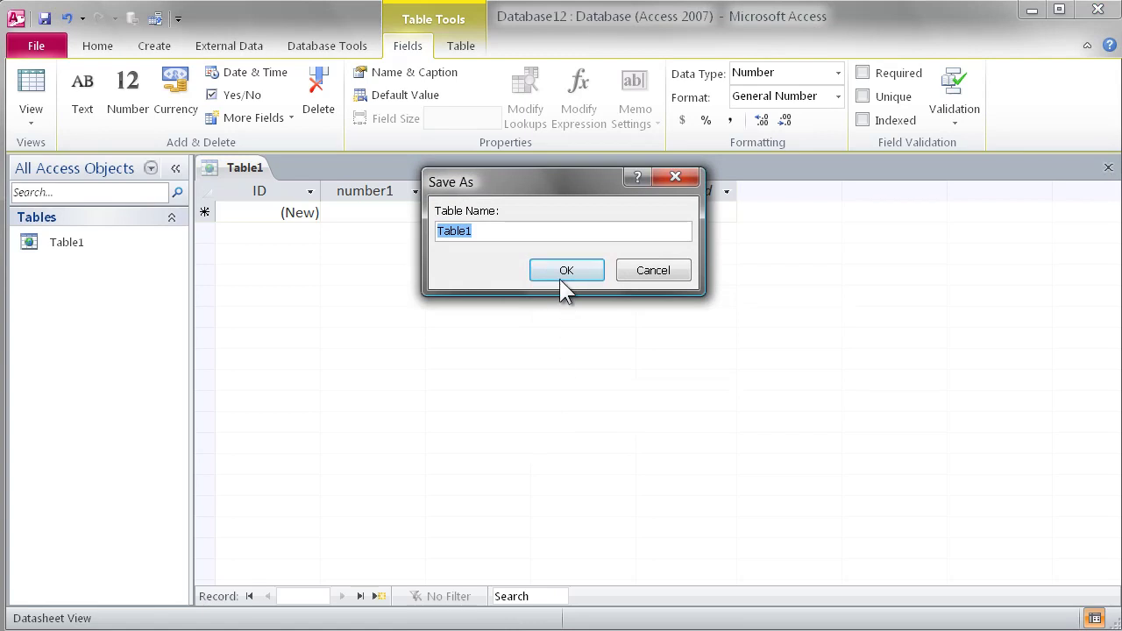
left_click(563, 279)
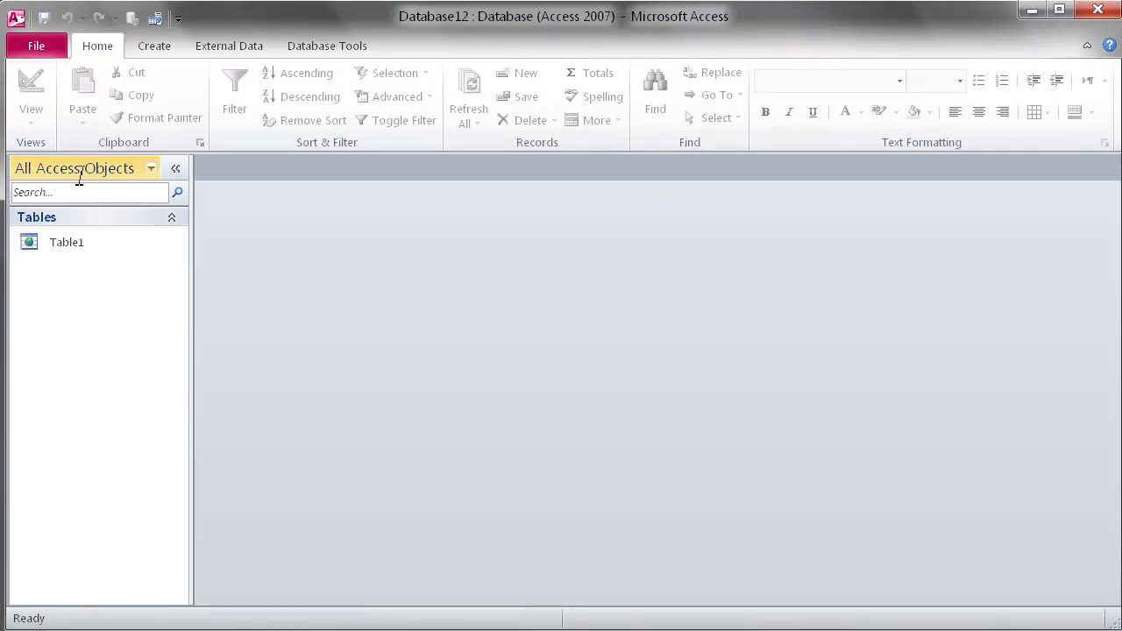
Step: Create a web form from Table1 and save it as Table1
left_click(74, 240)
left_click(154, 46)
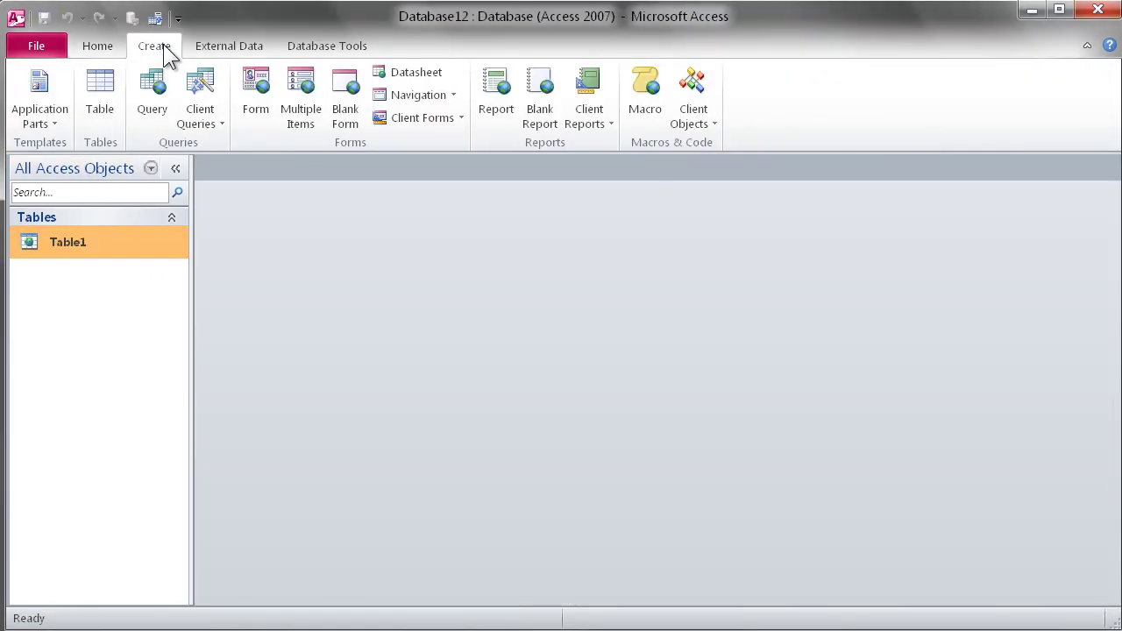
left_click(262, 90)
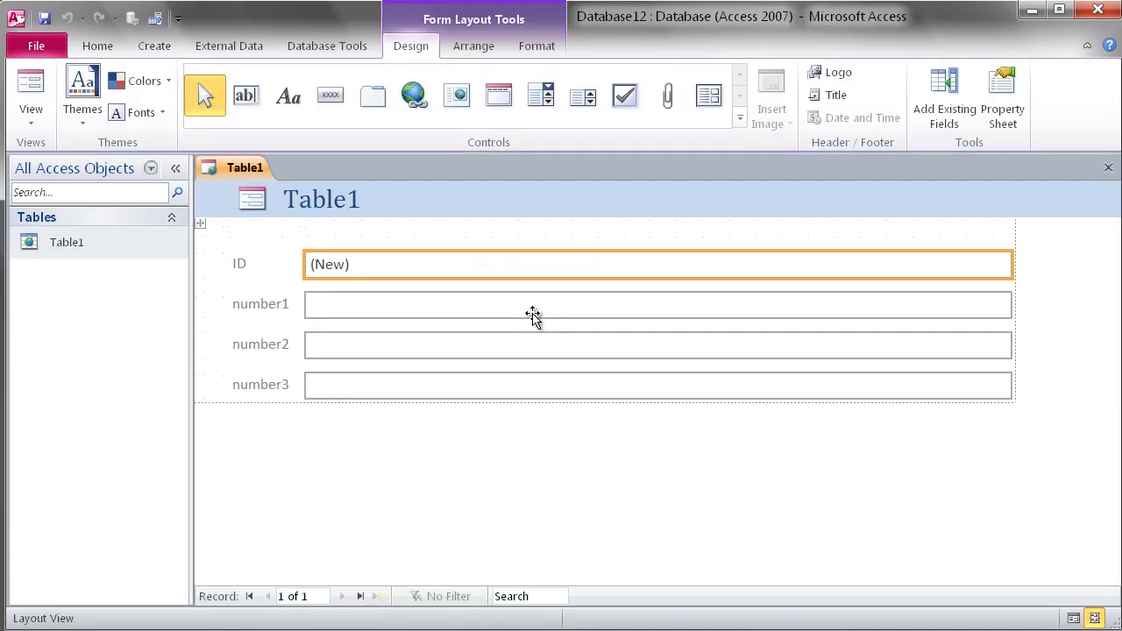
left_click(1107, 169)
left_click(580, 402)
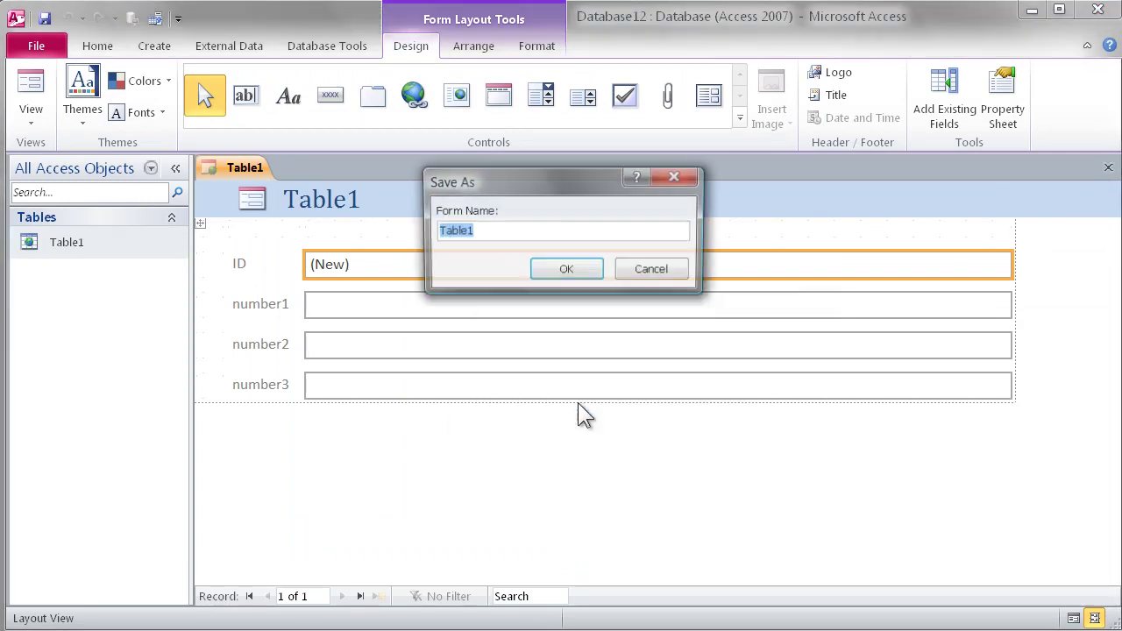
left_click(568, 276)
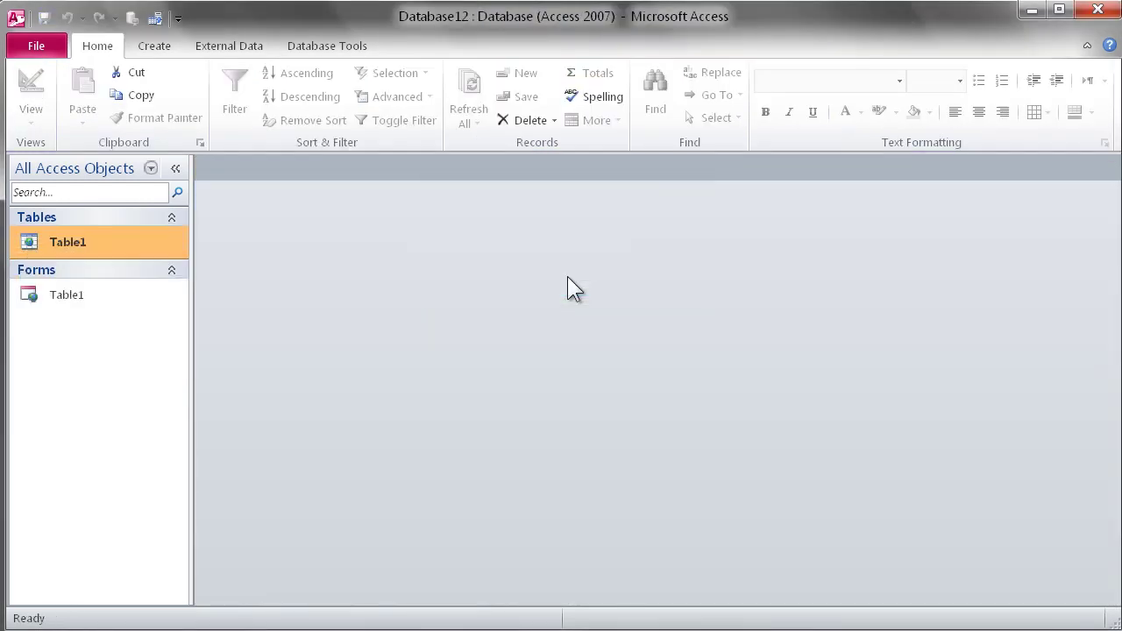
Step: Publish the database to Access Services at demo.accesshosting.com as site fieldvalidation, signing in with the account password
left_click(44, 49)
left_click(215, 202)
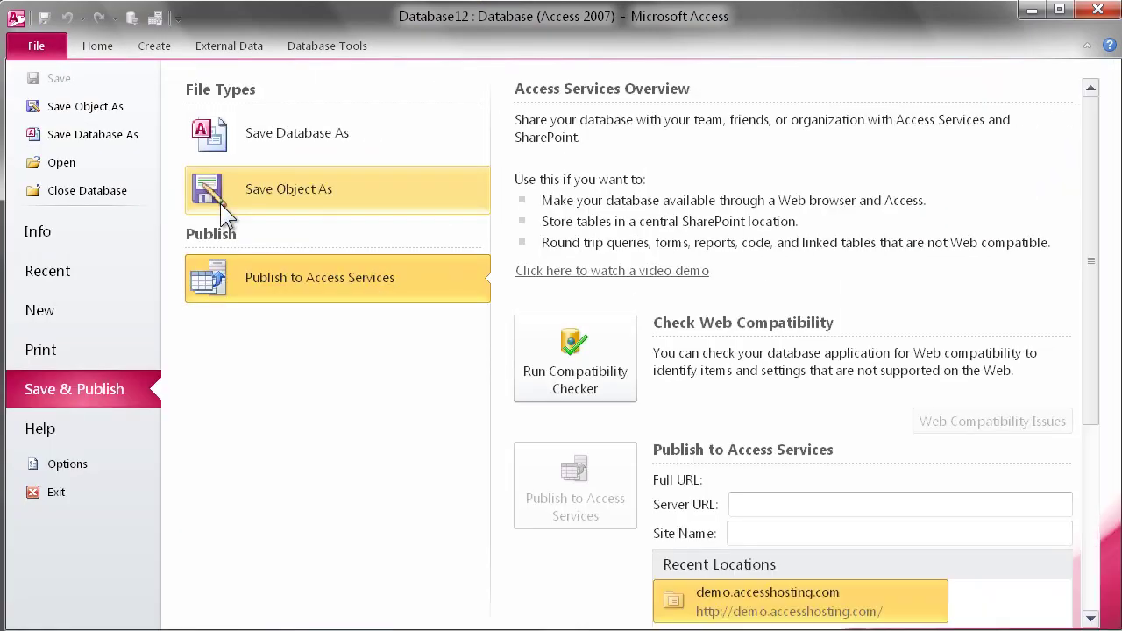
left_click(777, 604)
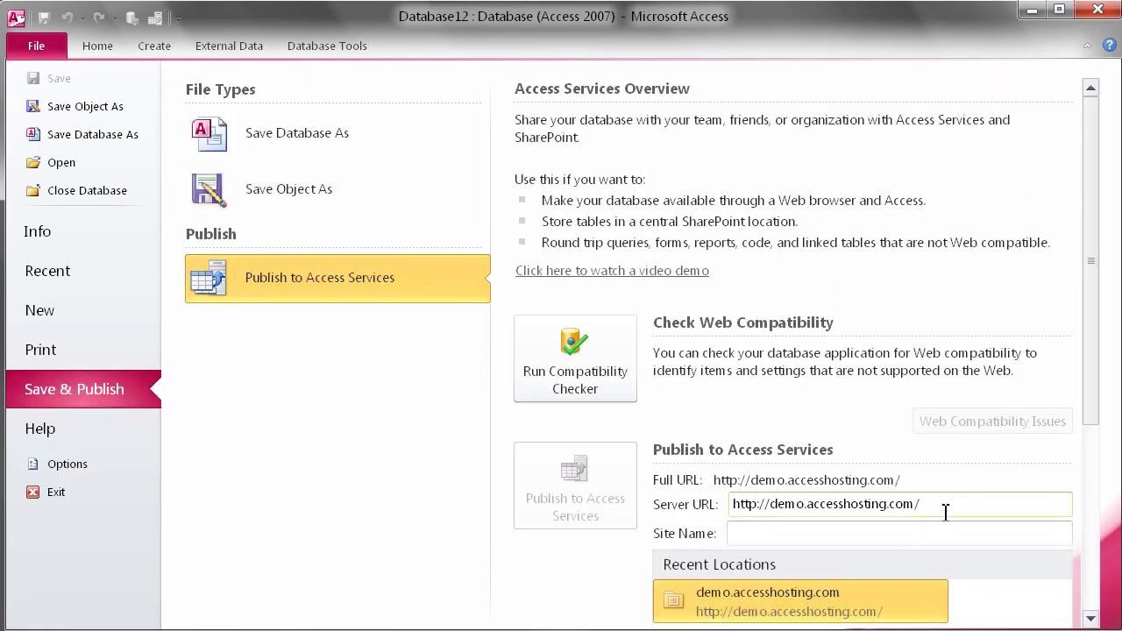
type("field")
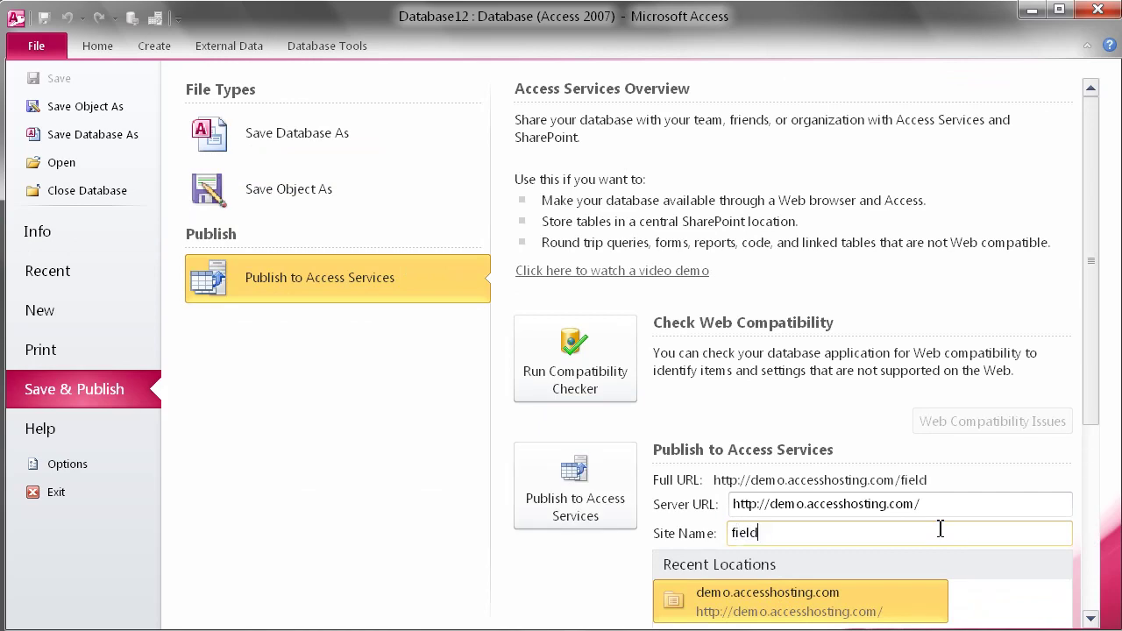
type("validatio")
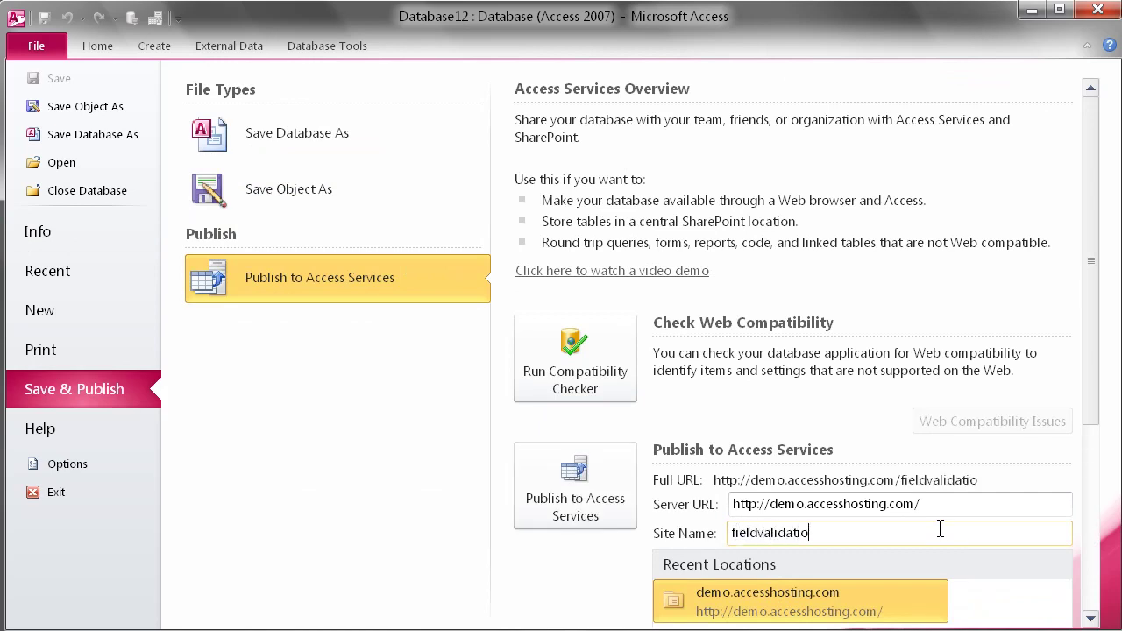
type("n")
key("Return")
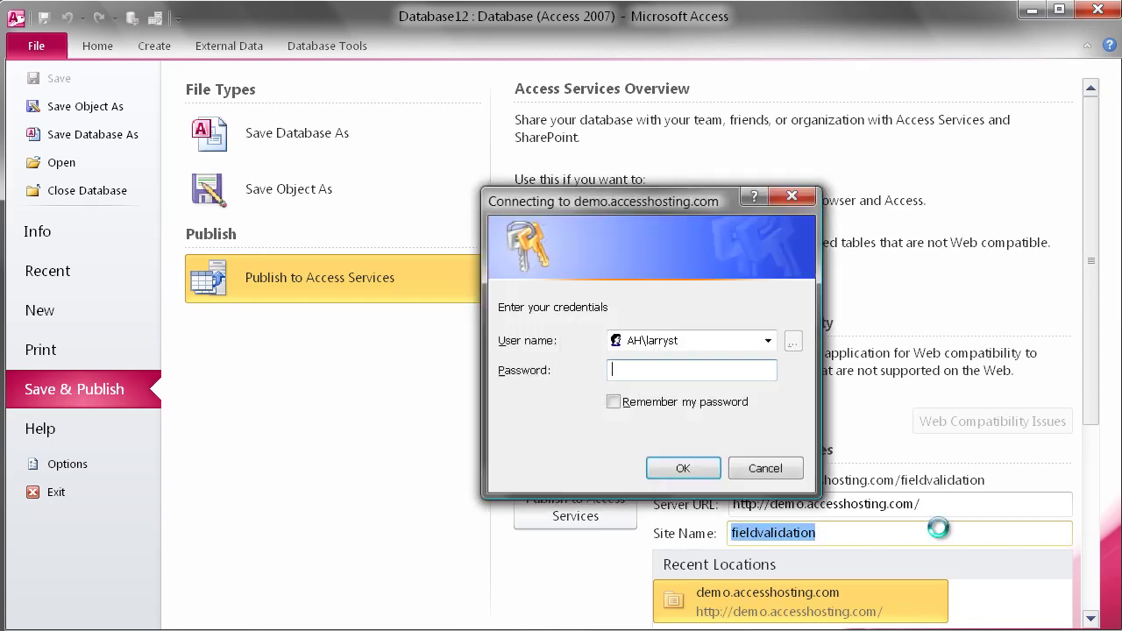
type("*******")
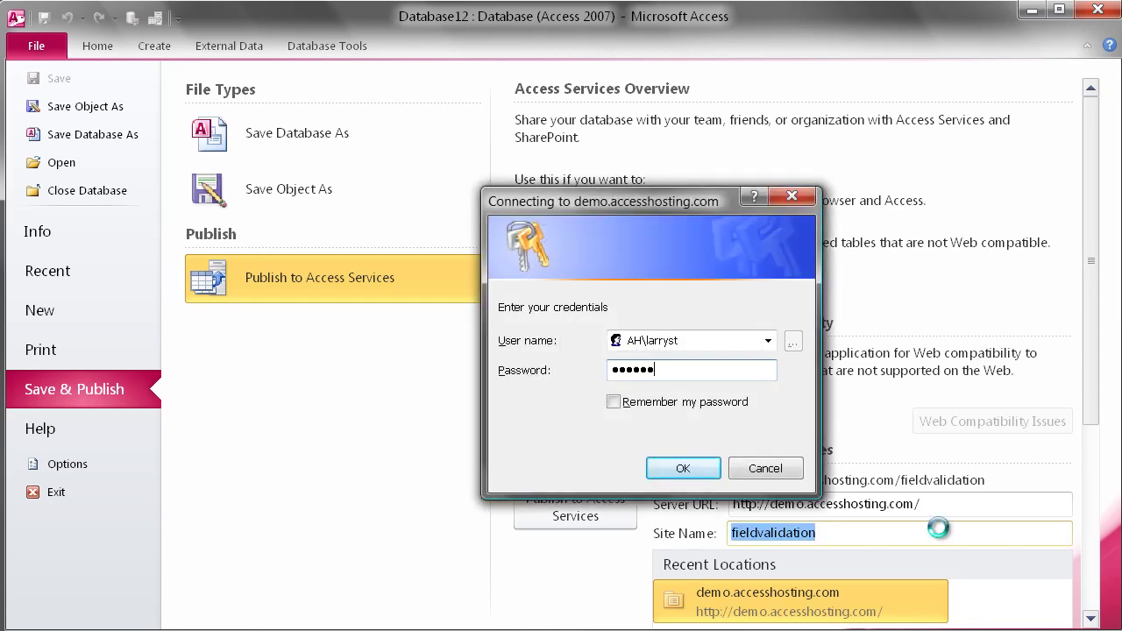
key("Return")
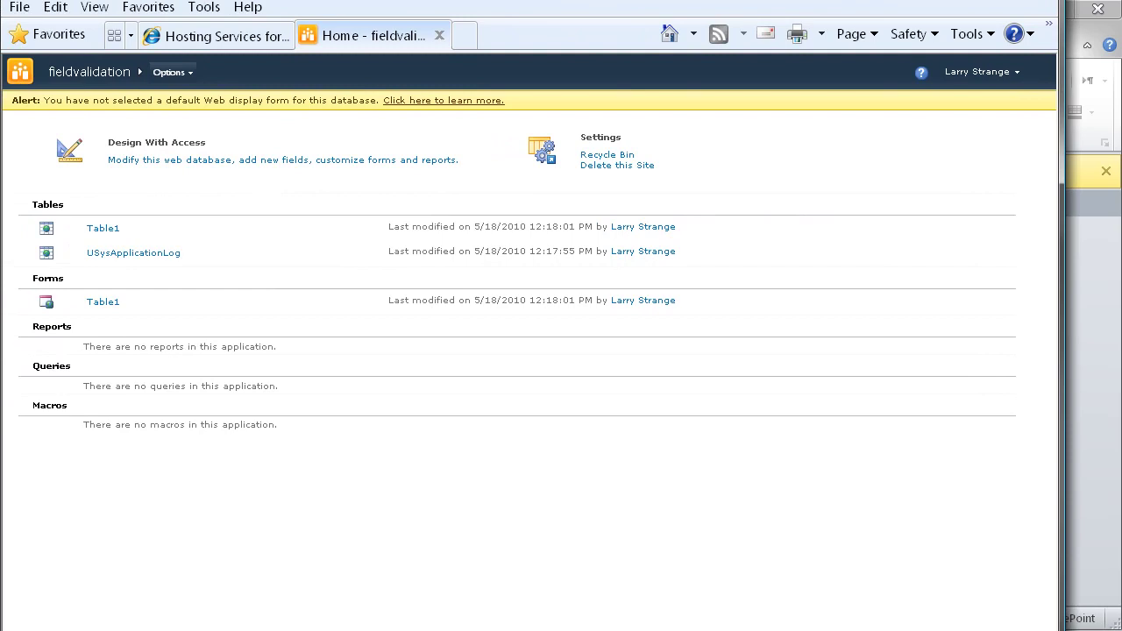
Step: Open the Table1 form in the browser and test number2 = 5, dismissing the rejection
mouse_move(238, 295)
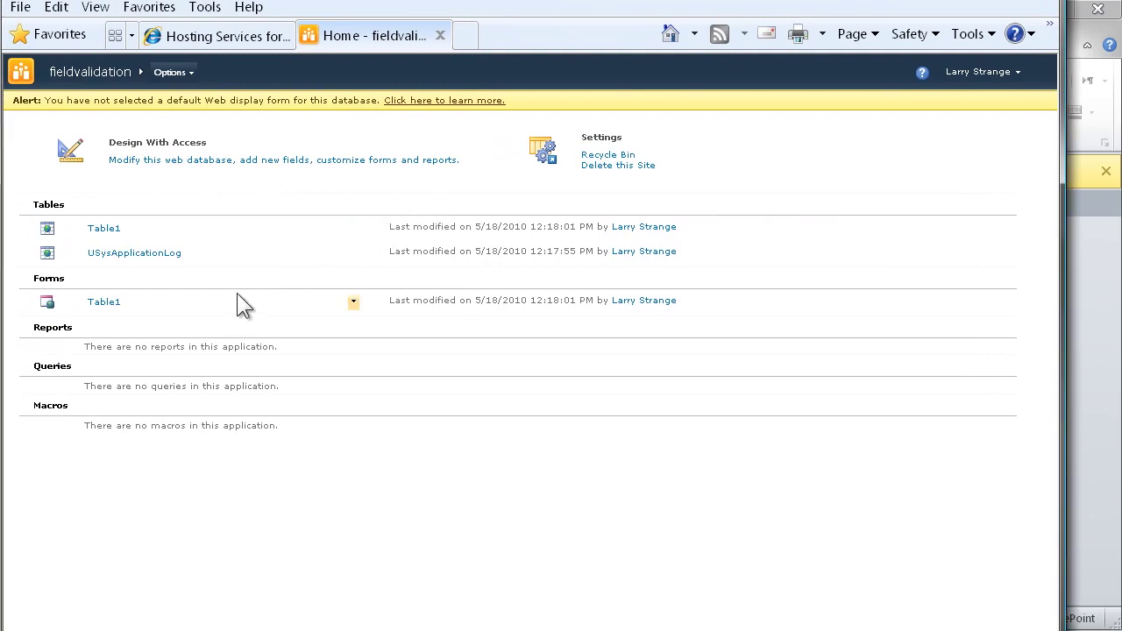
left_click(353, 303)
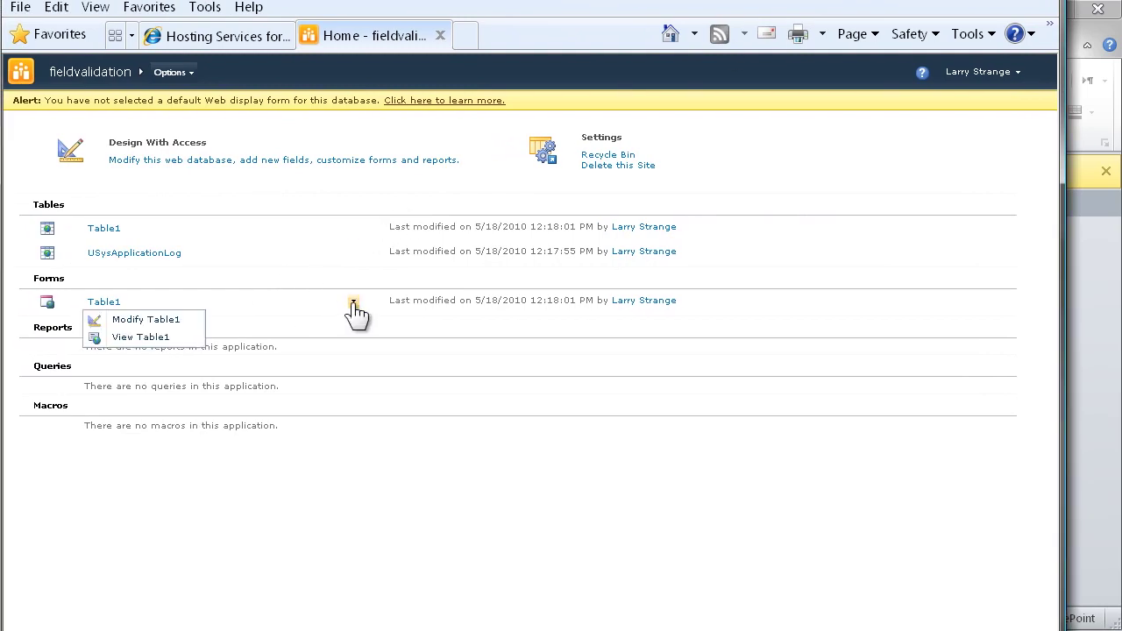
left_click(164, 340)
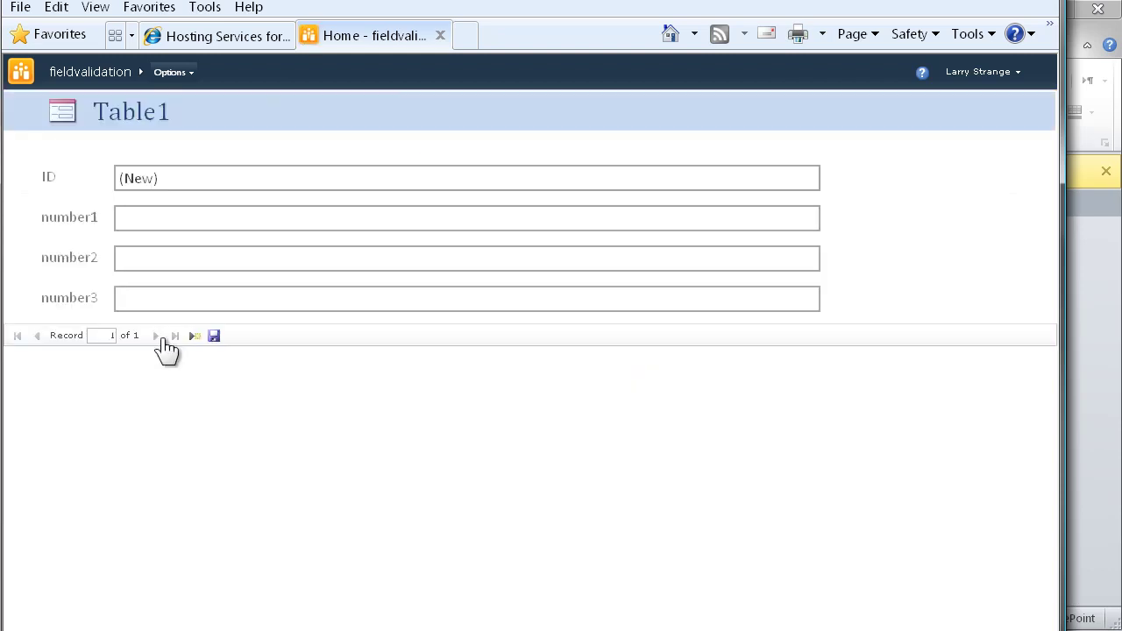
left_click(170, 257)
type("5")
left_click(193, 336)
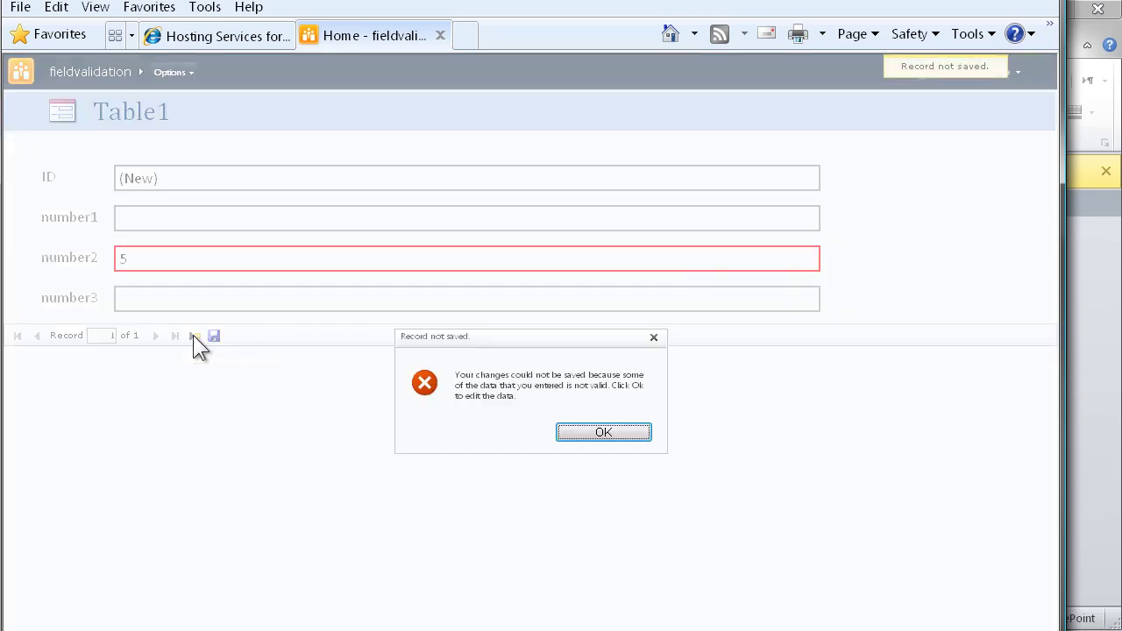
left_click(604, 433)
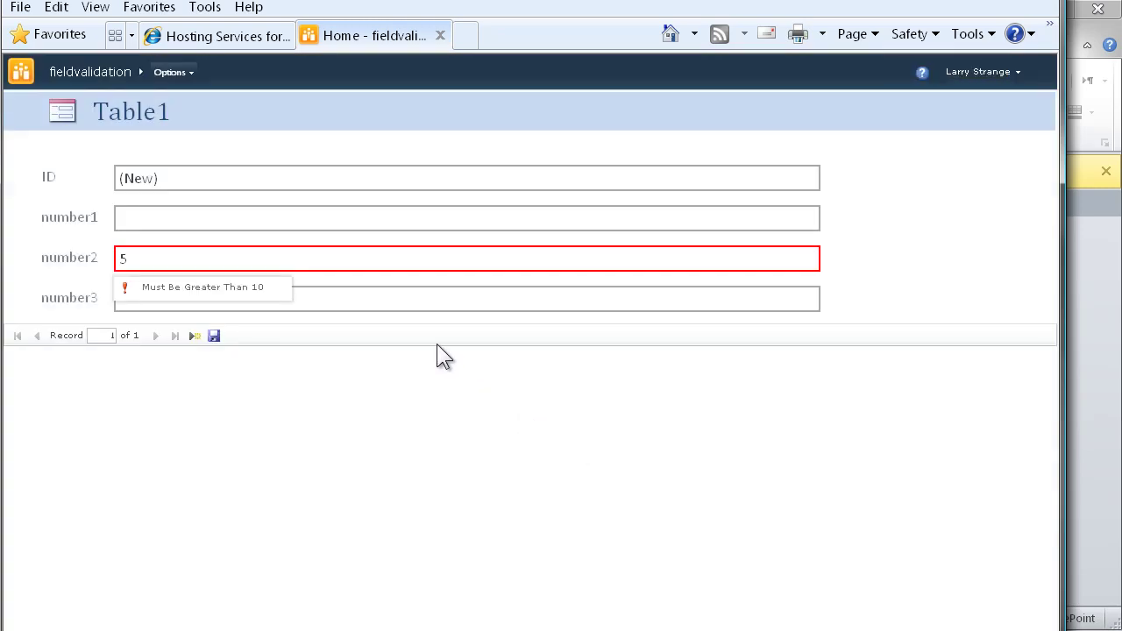
Step: Change number2 to 10 and enter 5 in number1
left_click(84, 252)
type("10")
left_click(138, 219)
type("5")
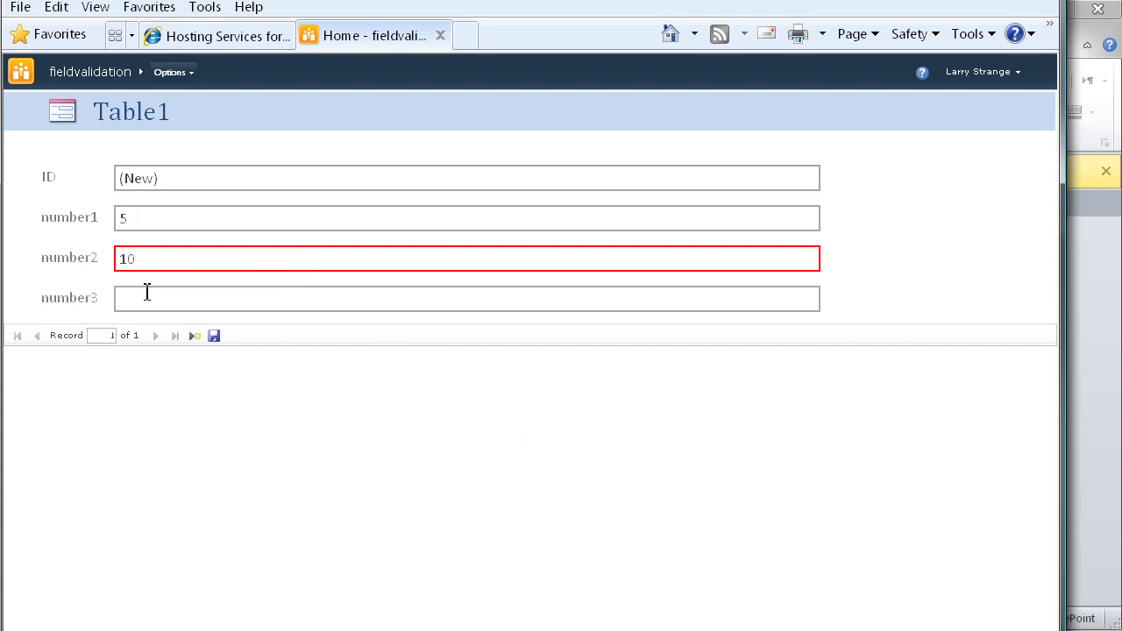
Step: Set number2 to 15 and number3 to 21
left_click(53, 254)
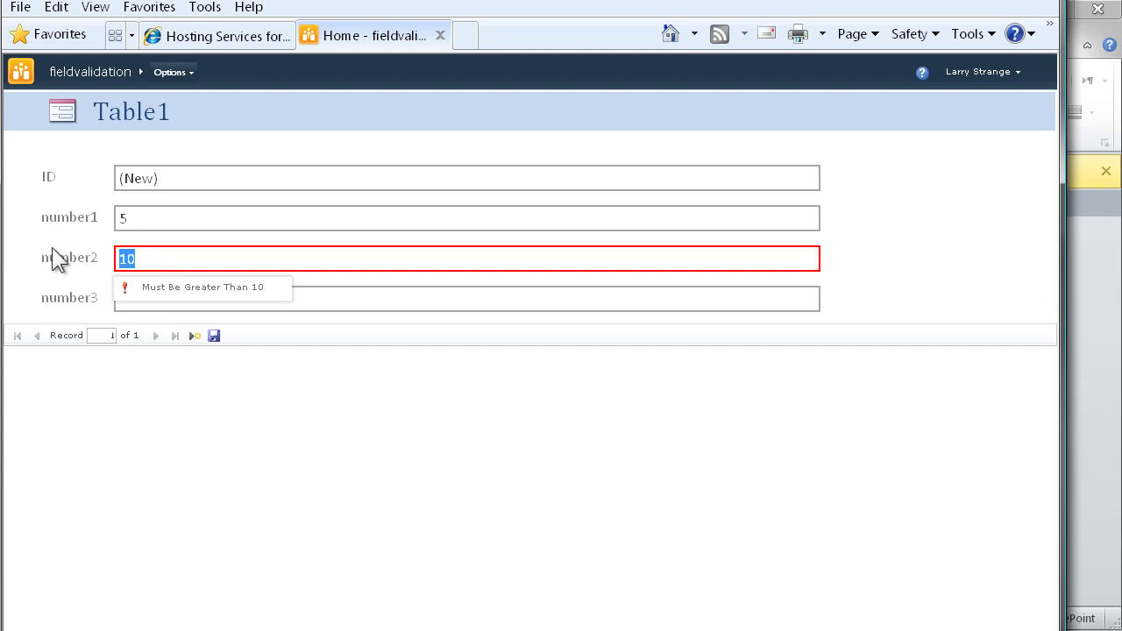
type("5")
left_click(100, 255)
type("15")
left_click(372, 305)
type("20")
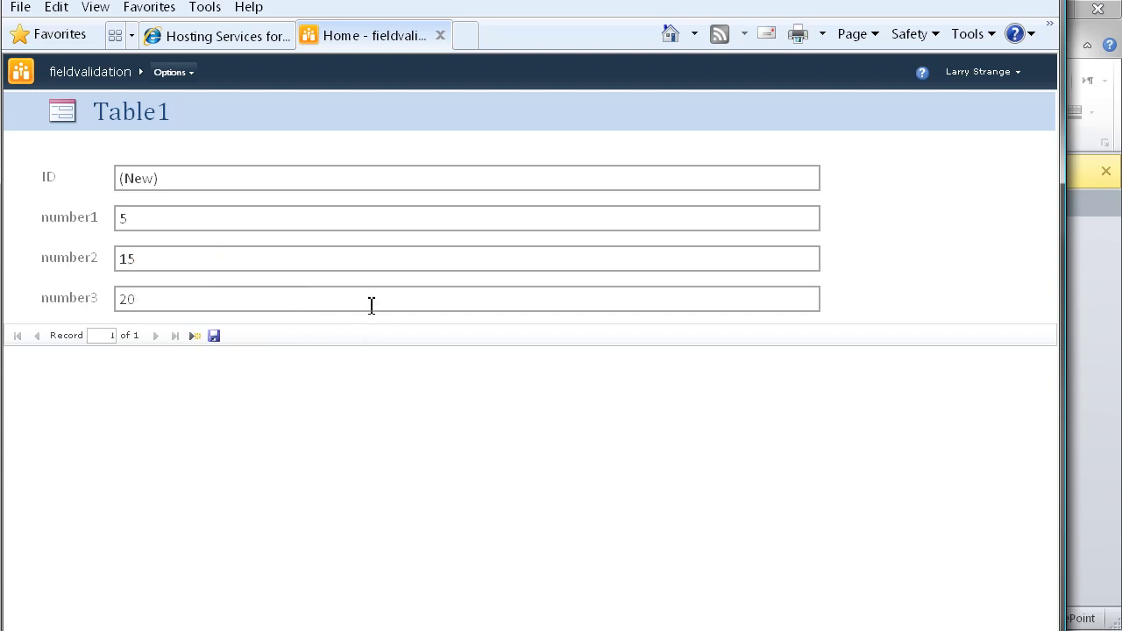
key("BackSpace")
type("1")
Step: Try saving, dismiss the record validation error, correct number3 to 20, and save the record
left_click(195, 336)
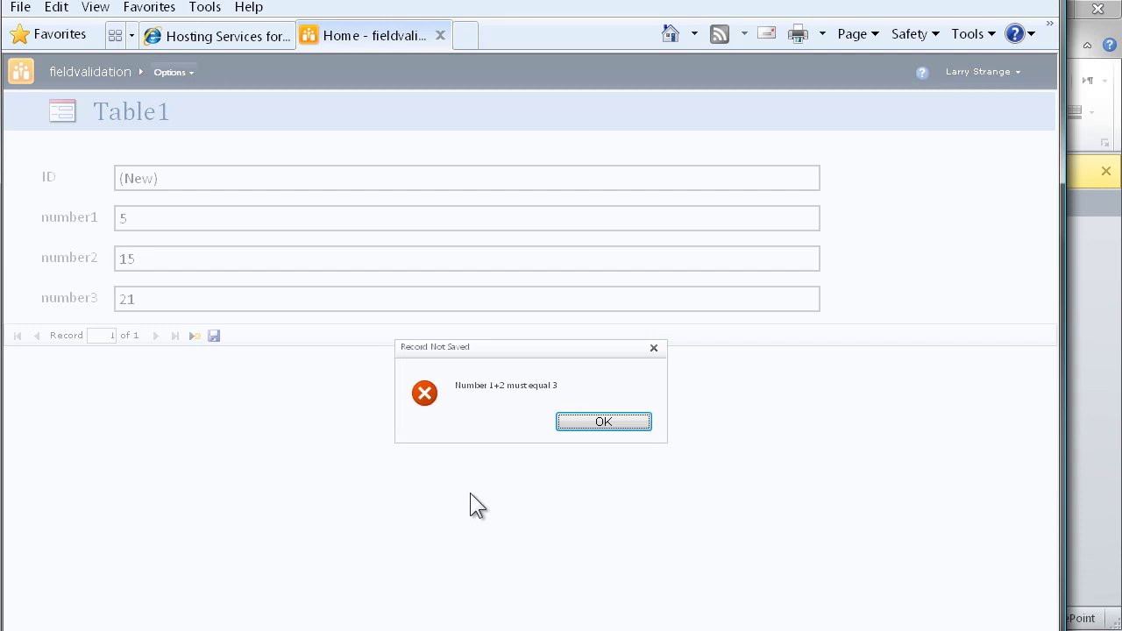
left_click(595, 424)
left_click(322, 303)
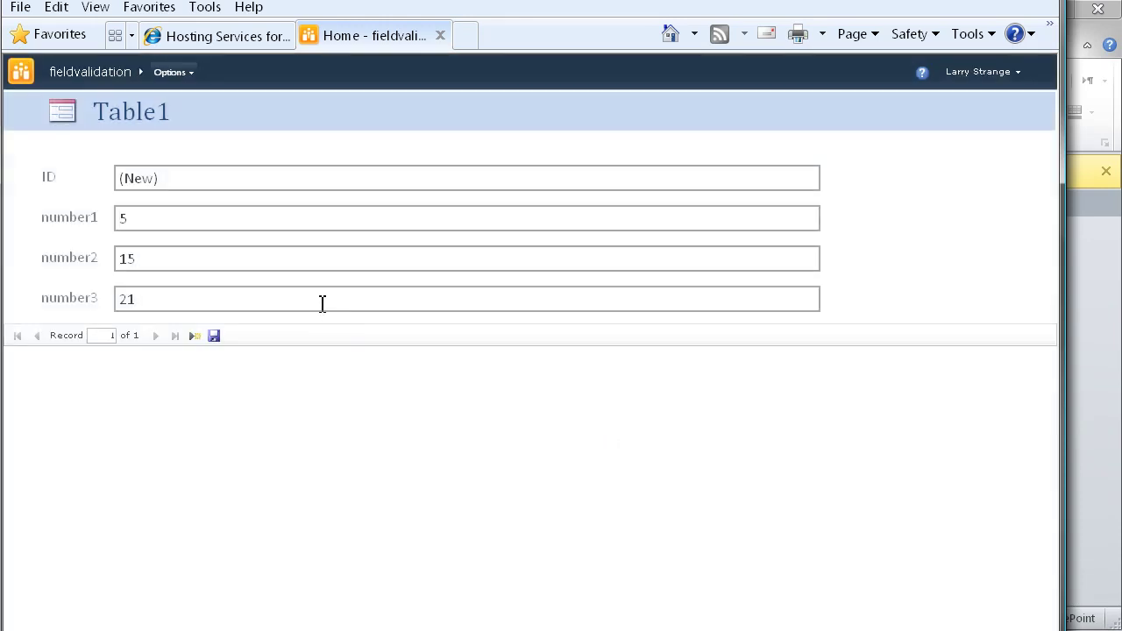
key("BackSpace")
type("0")
left_click(194, 336)
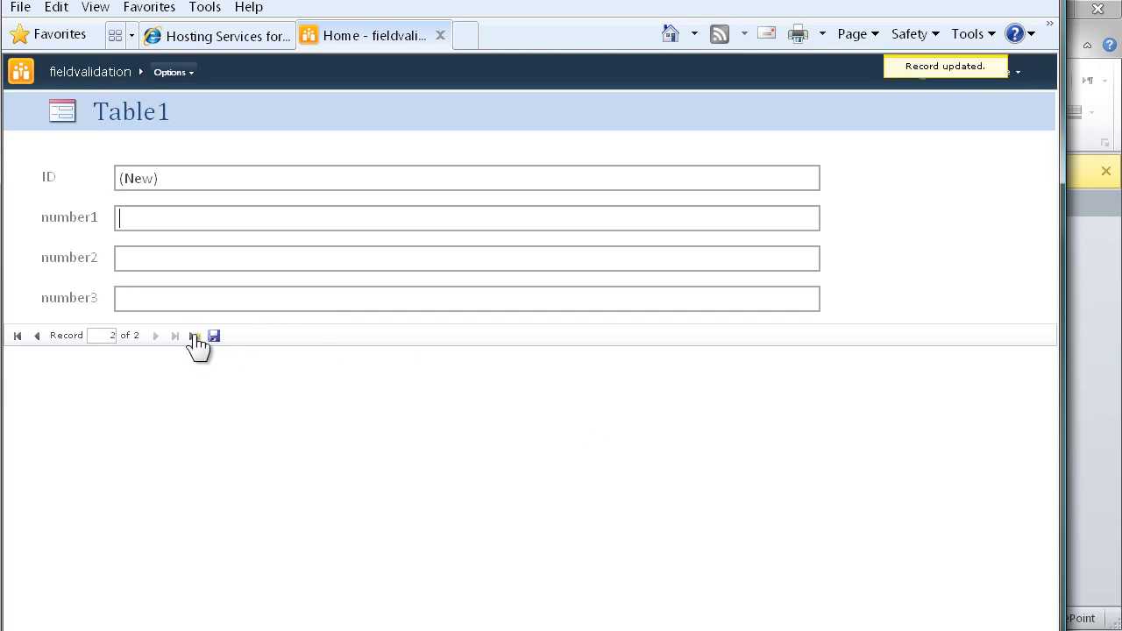